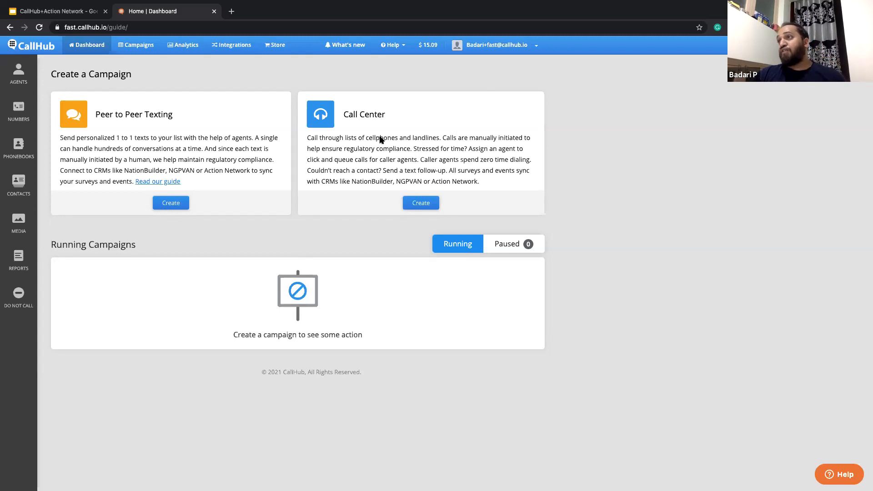
- Start connecting the Action Network integration and enter the Action Network API key
left_click(234, 45)
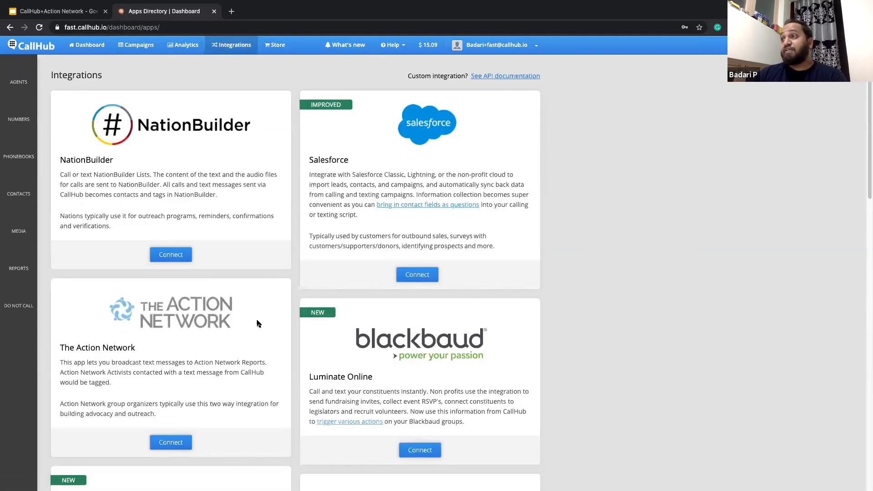
scroll(292, 246, "down", 5)
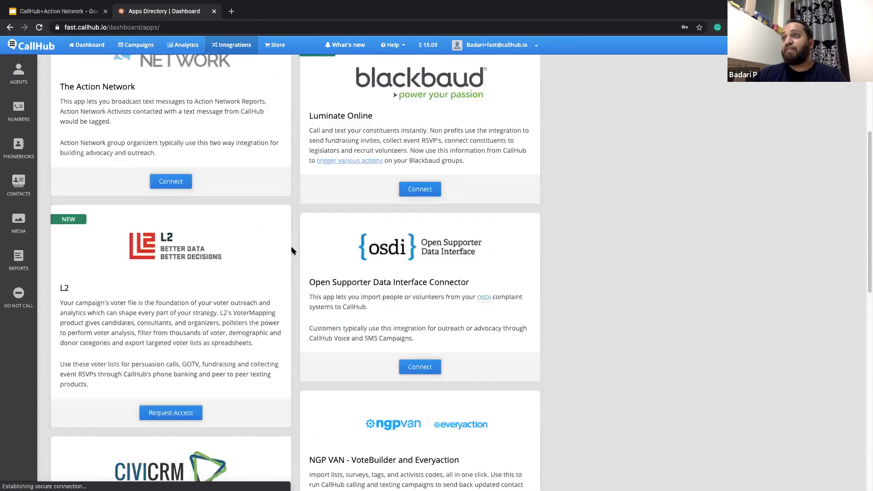
left_click(166, 223)
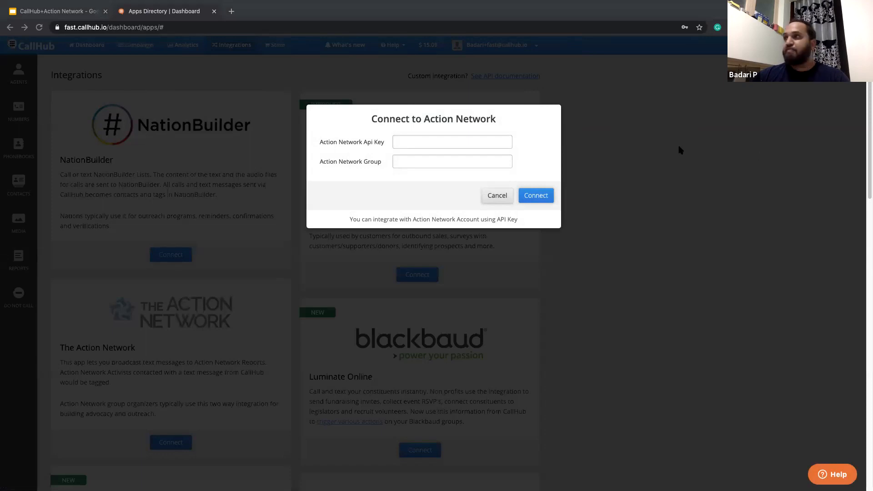
left_click(432, 140)
key("Down")
key("Return")
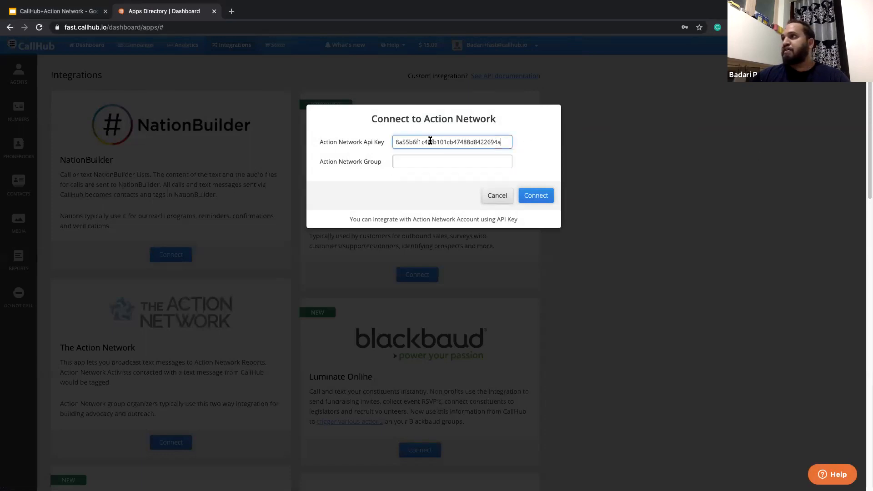
- Fill in the Action Network group and connect the integration to Callhub2
key("super+Tab")
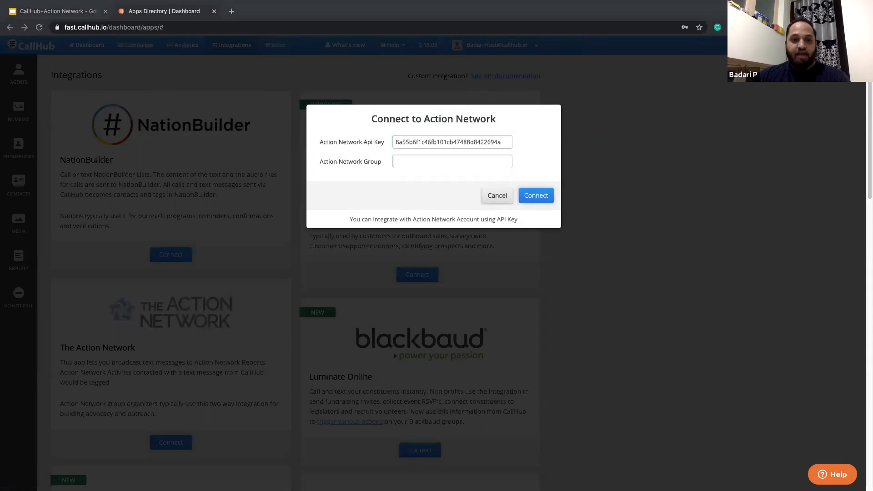
left_click(421, 164)
left_click(421, 163)
left_click(423, 178)
left_click(535, 196)
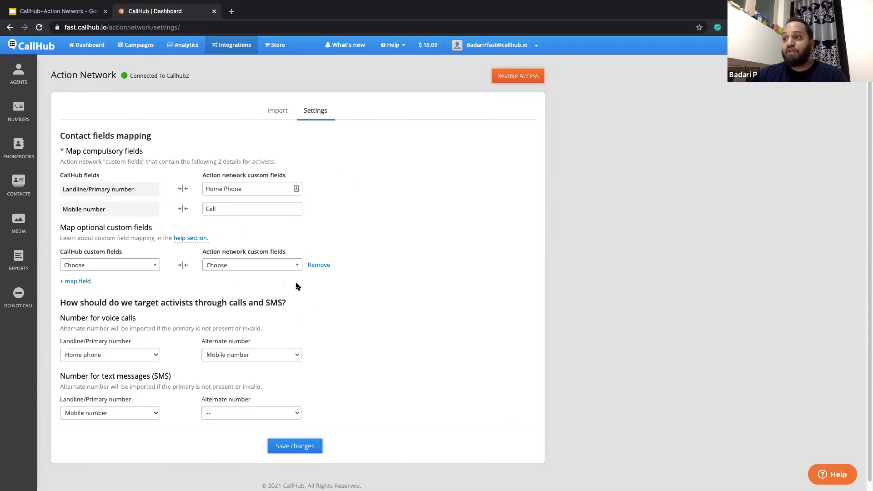
- Save the Action Network contact field mapping as it stands and look through the reports available for import
scroll(298, 284, "down", 1)
left_click(282, 439)
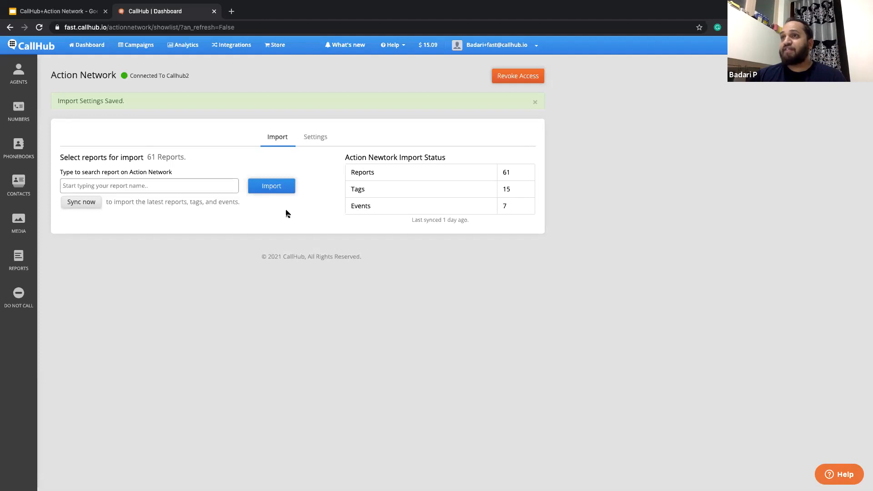
left_click(173, 187)
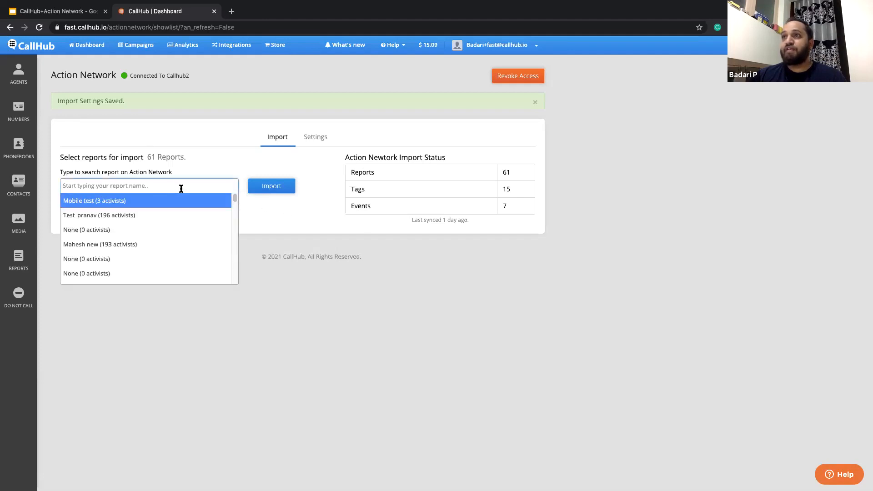
scroll(159, 240, "down", 5)
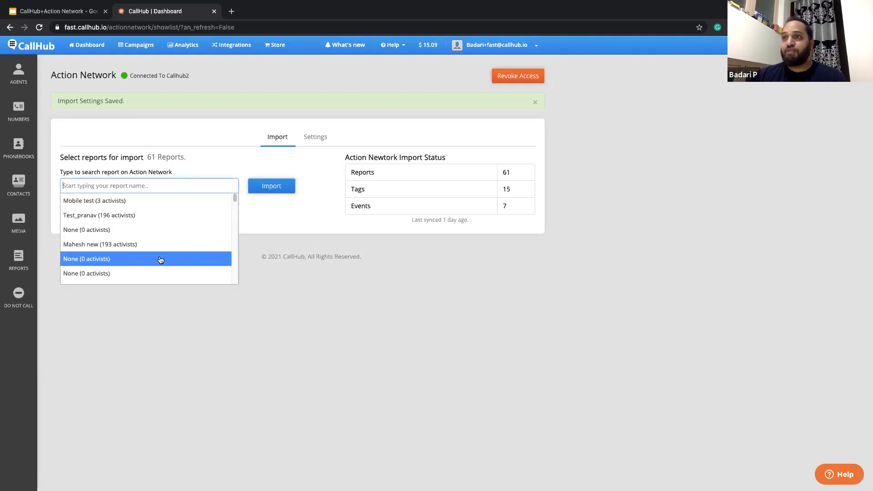
left_click(318, 209)
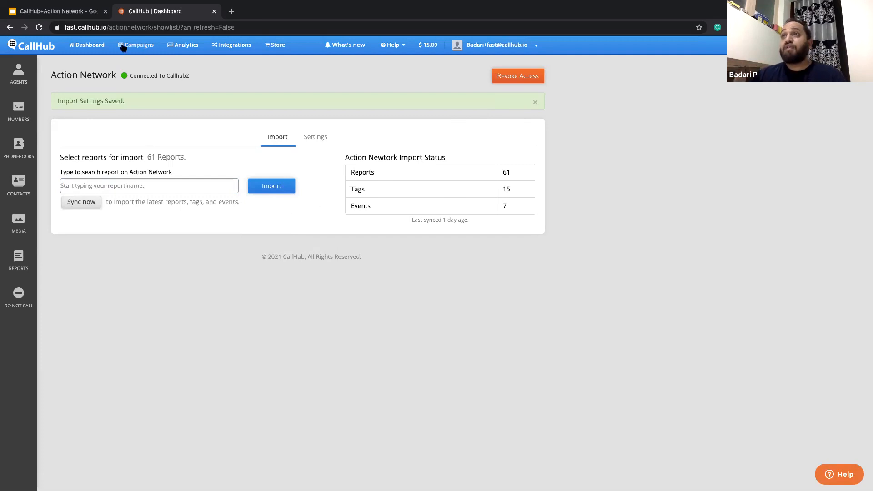
- Create a new Call Center campaign from the dashboard and name it "AN webinar training"
left_click(98, 47)
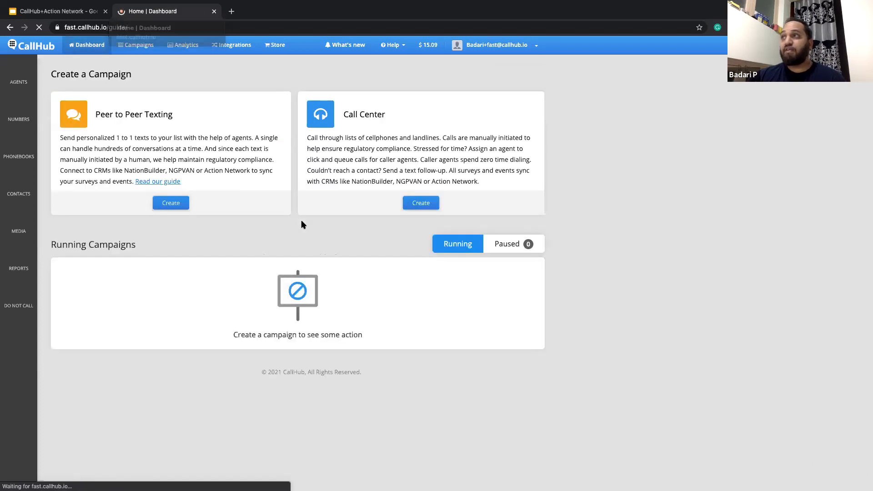
left_click(425, 205)
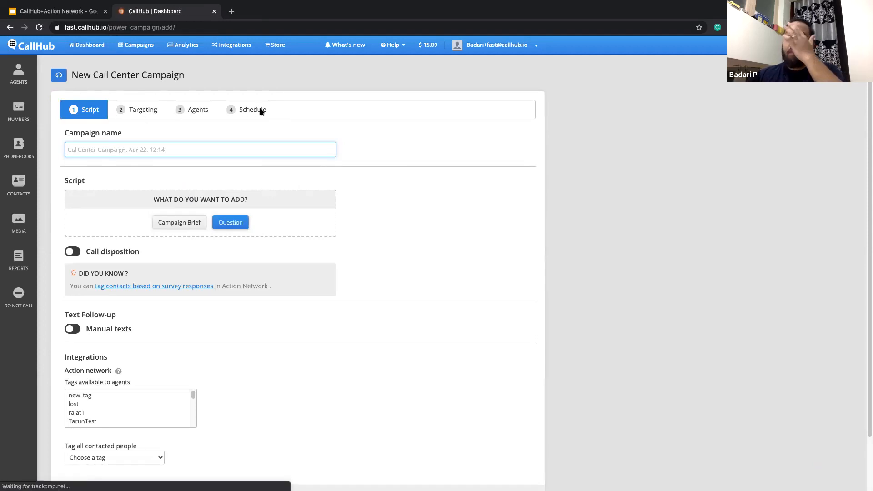
left_click(235, 149)
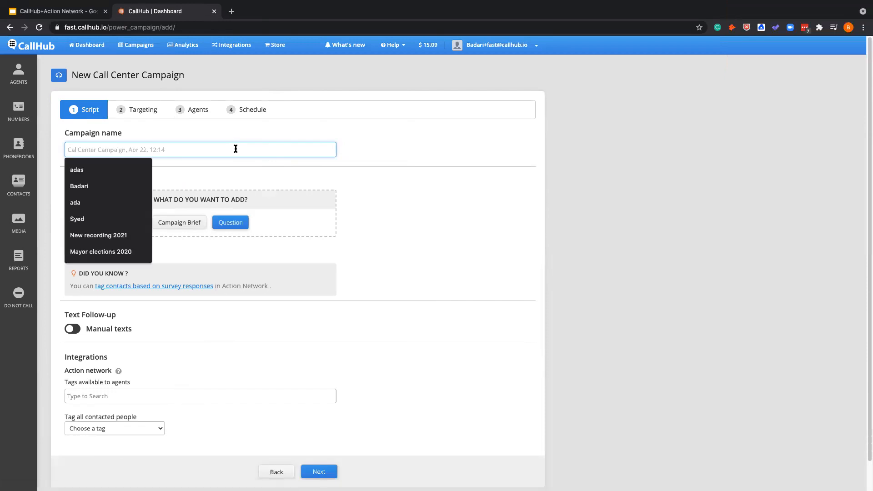
type("A")
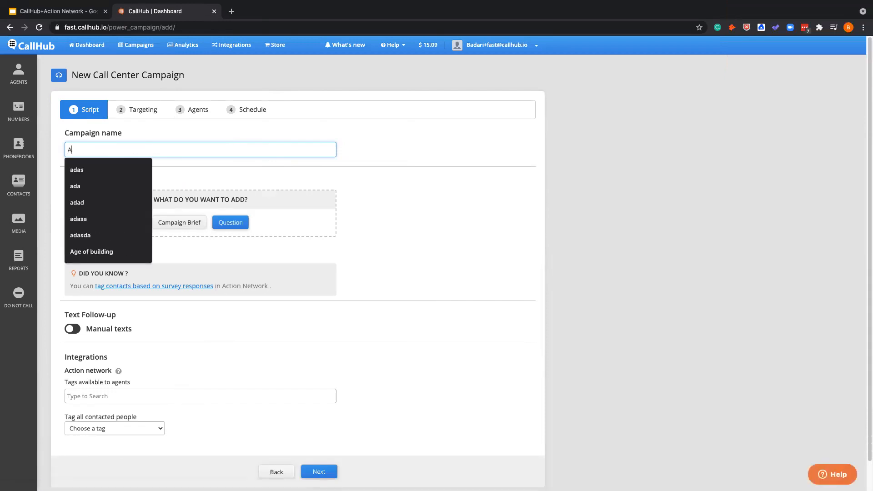
type("N webinar training")
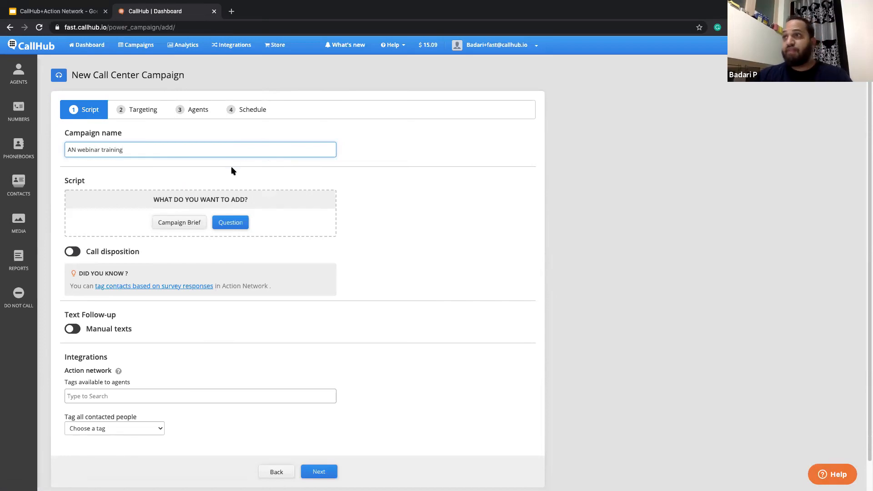
- Add and save a campaign brief with the {first_name} and {agent_name} Coral Reef Foundation script asking for opinions on the recent cleaner oceans bill
left_click(179, 223)
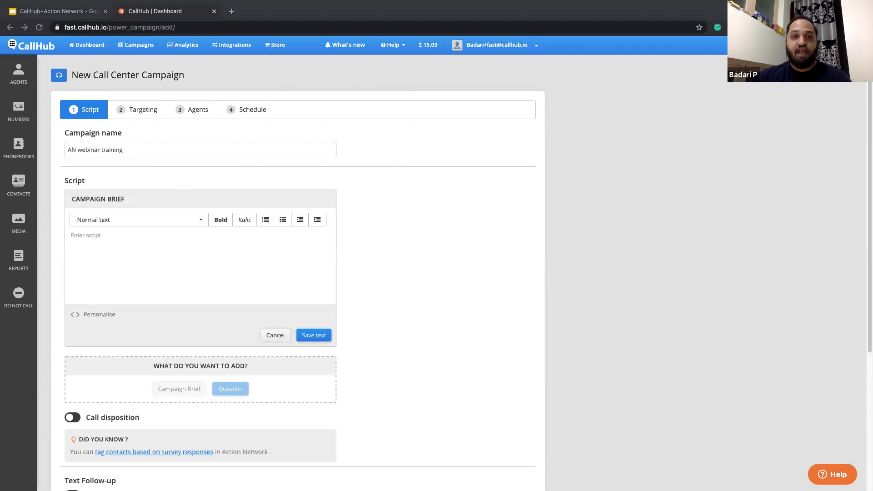
left_click(109, 249)
type("Hi {first_name}, My name is {agent_name} calling on behalf of Coral Reef Foundation. I wanted to reach out to you to know your opinion on the recent bill about cleaner oceans. Do you have a minute?")
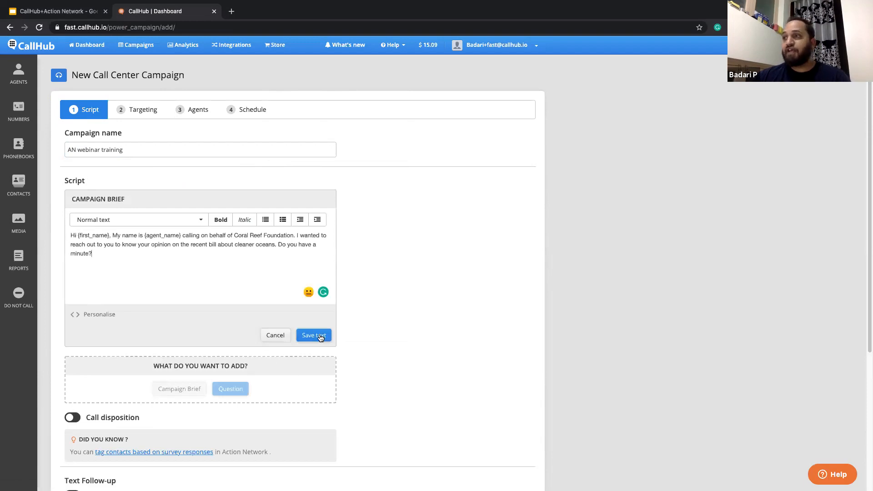
left_click(84, 313)
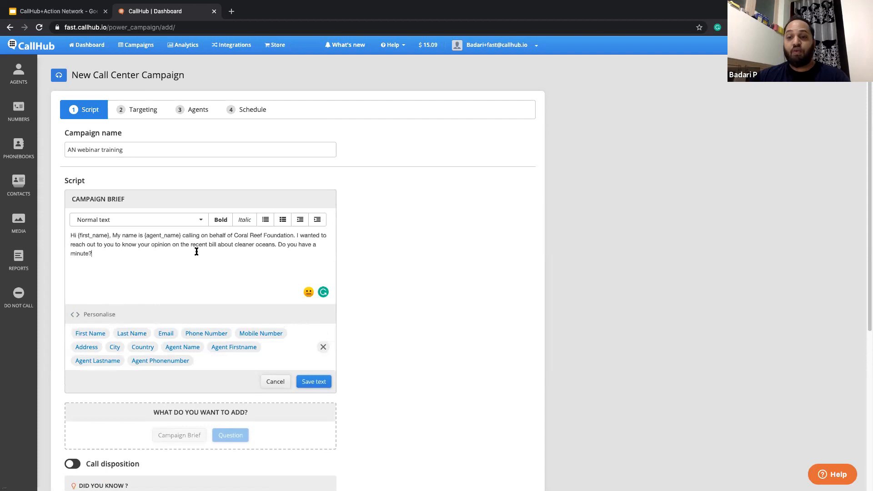
left_click(313, 384)
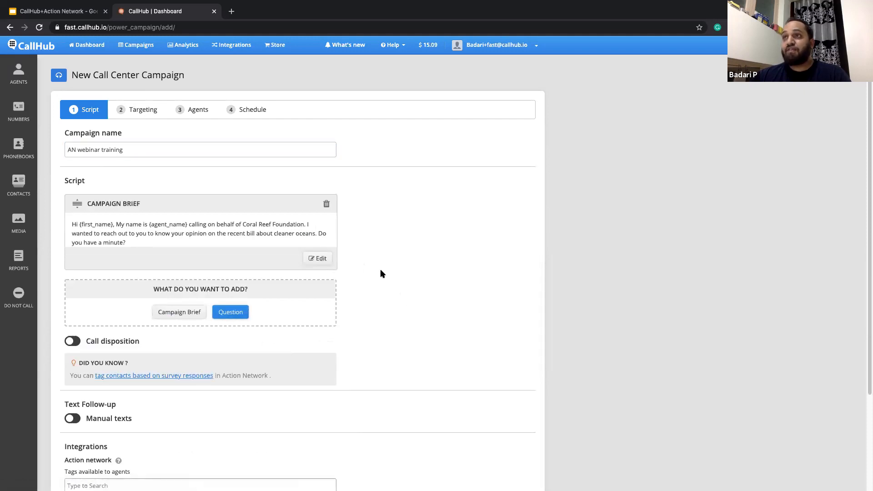
- Add an Action Network RSVP question to the script for the event EventRSVP
left_click(231, 312)
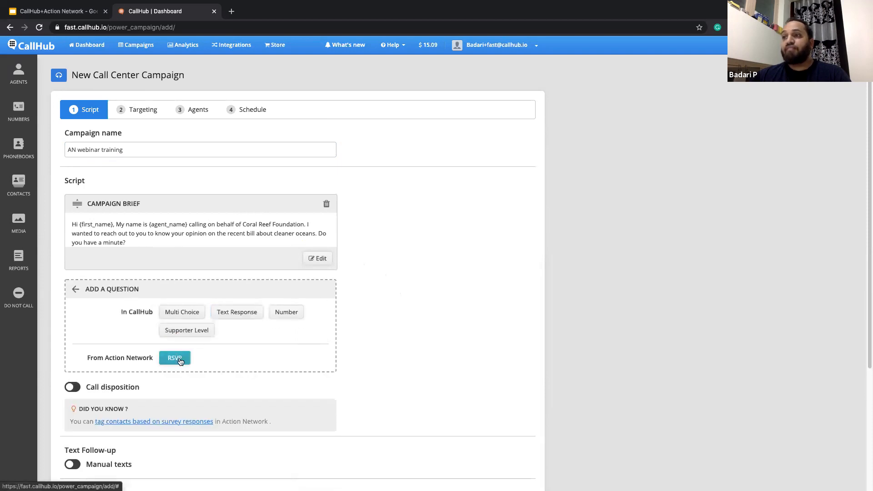
left_click(174, 359)
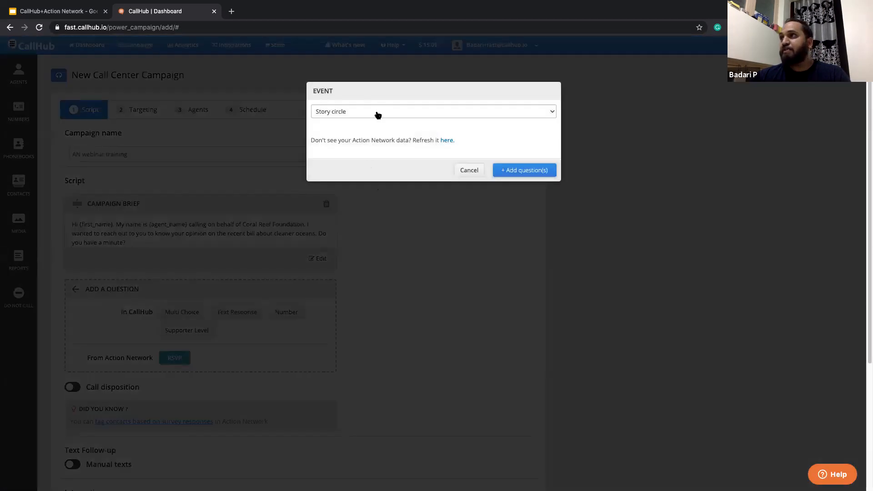
left_click(375, 114)
left_click(364, 144)
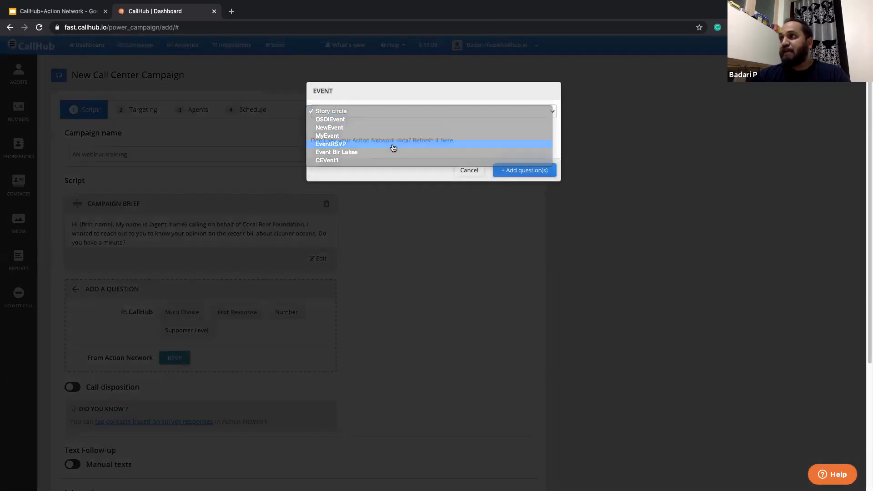
left_click(531, 172)
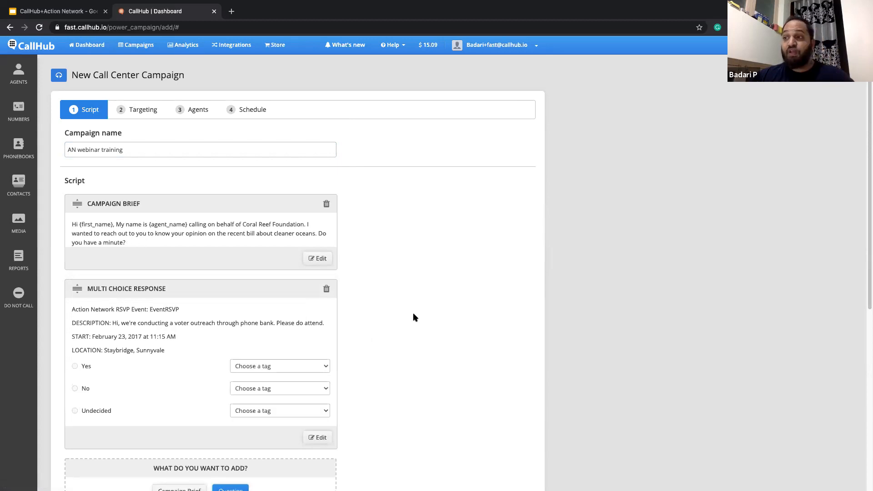
- Assign the tag activists_test to the Yes and Undecided RSVP answers and recruitment_tag to the No answer
left_click(267, 366)
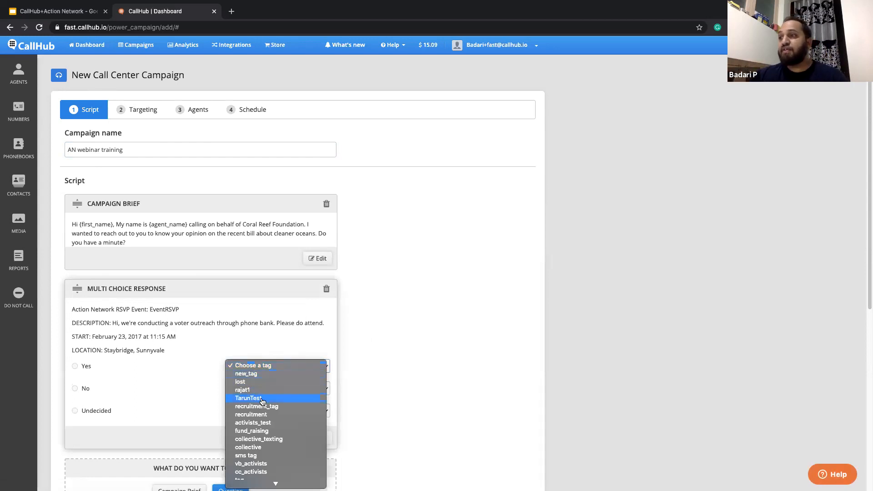
left_click(273, 423)
left_click(270, 388)
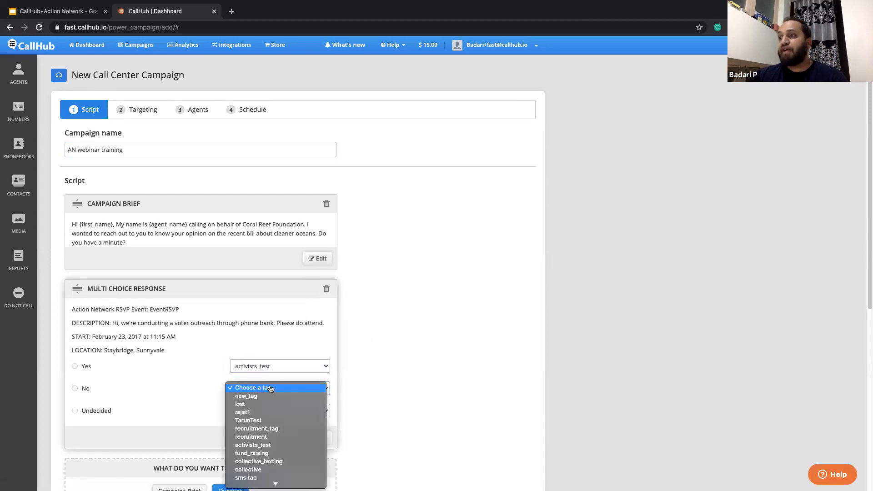
left_click(278, 429)
left_click(279, 412)
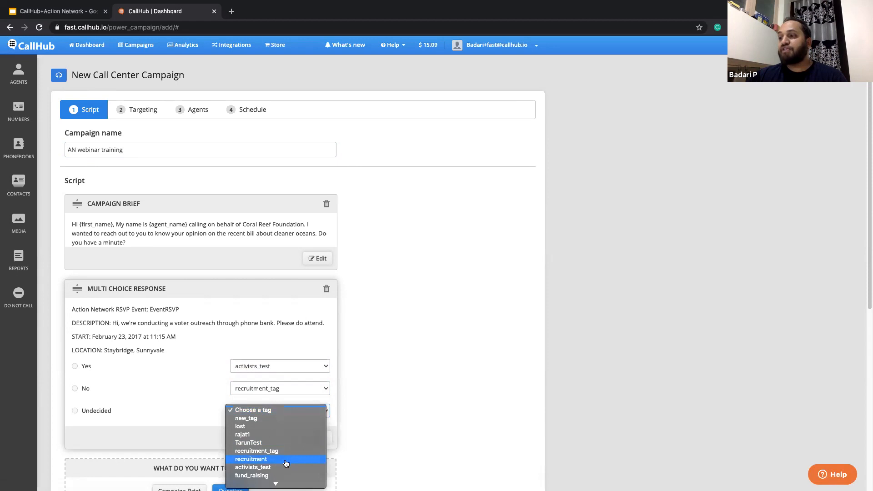
left_click(282, 467)
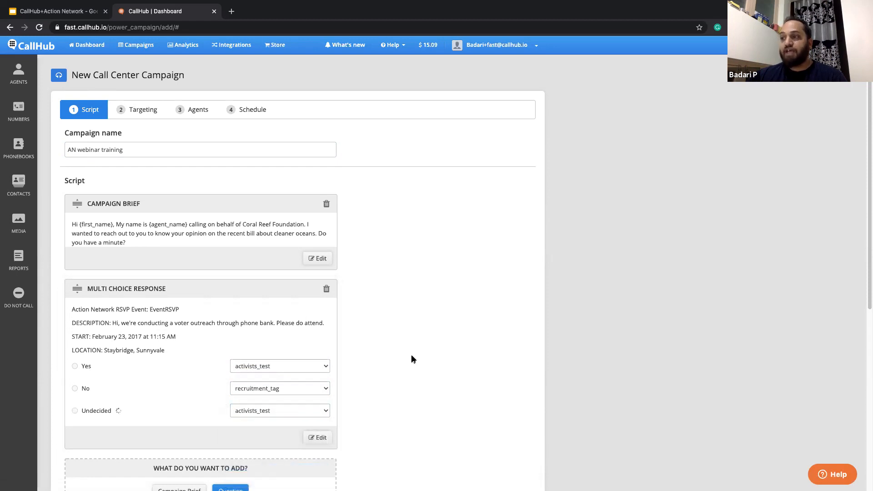
scroll(411, 359, "down", 7)
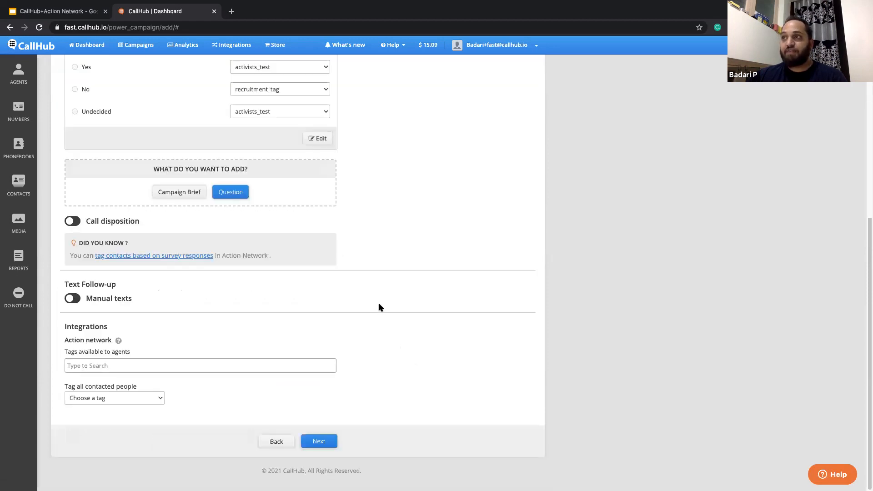
scroll(318, 291, "up", 2)
left_click(230, 288)
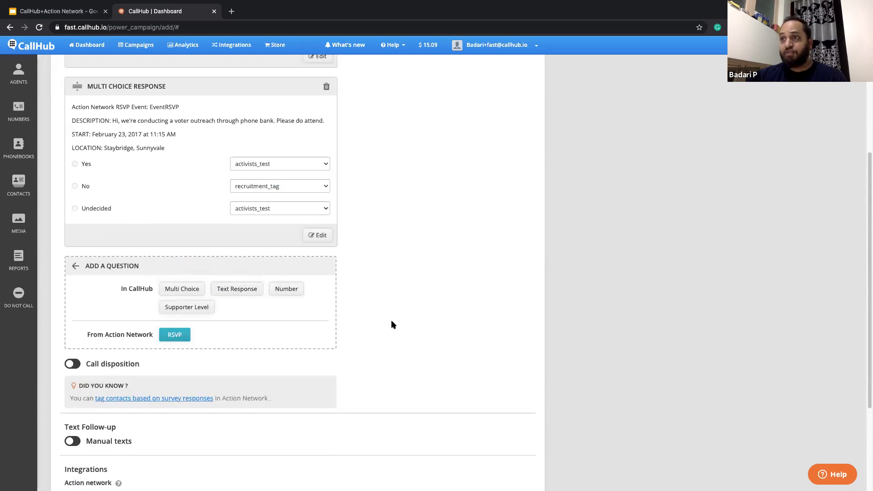
left_click(75, 266)
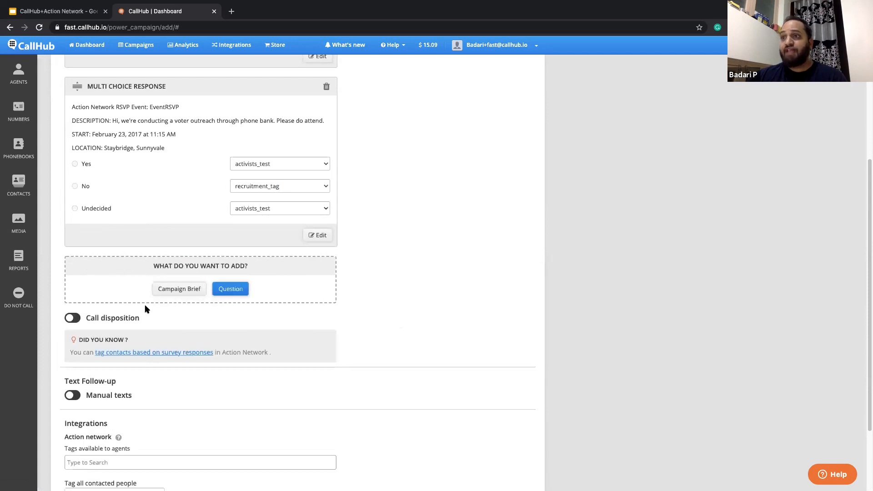
- Enable call dispositions for the campaign and exclude Other and Originator cancel from the available dispositions
left_click(71, 319)
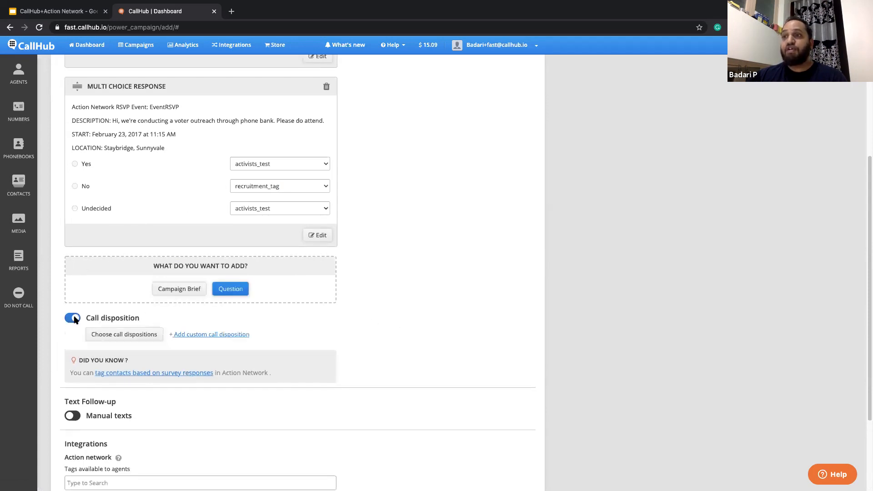
left_click(123, 335)
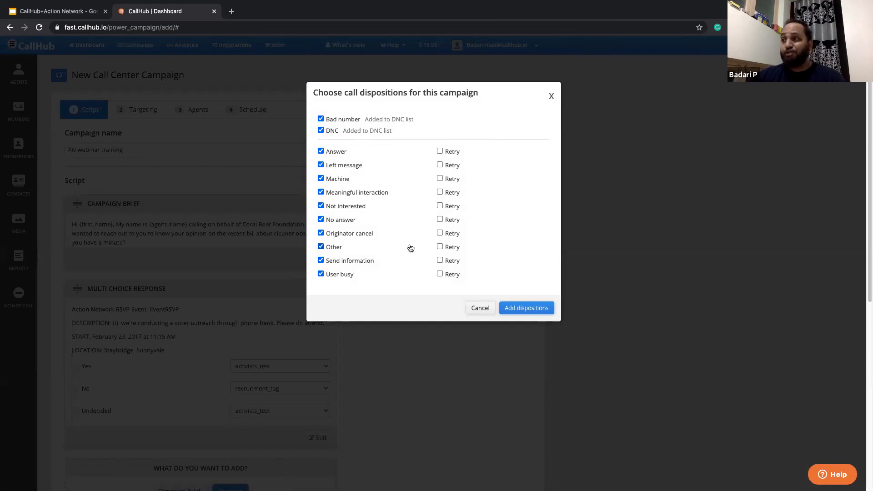
left_click(321, 247)
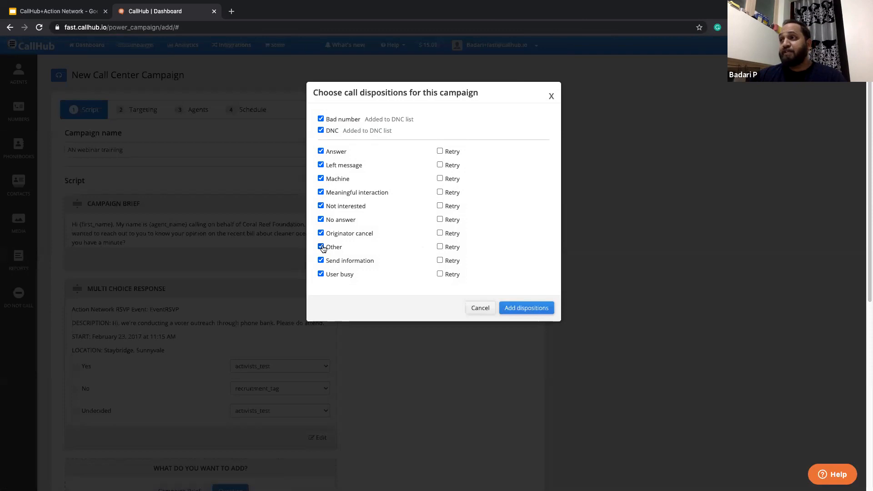
left_click(320, 233)
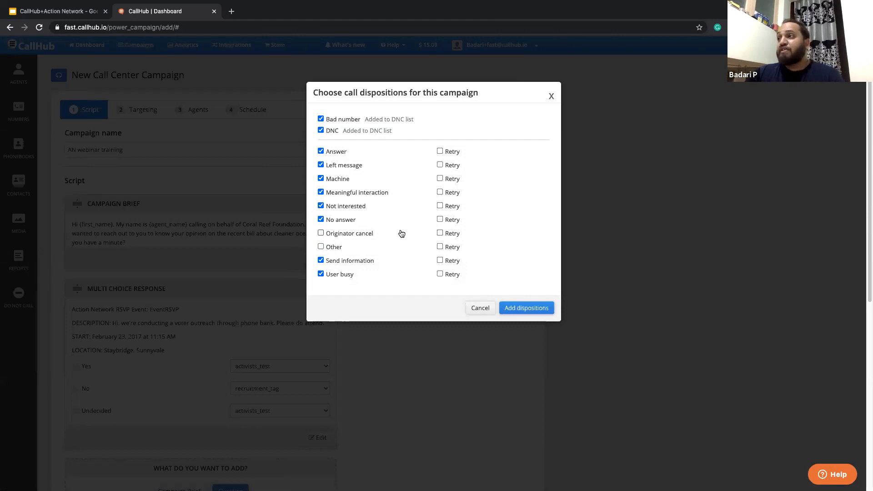
- Set the No answer, User busy and Machine dispositions to retry and add the dispositions to the script
left_click(440, 220)
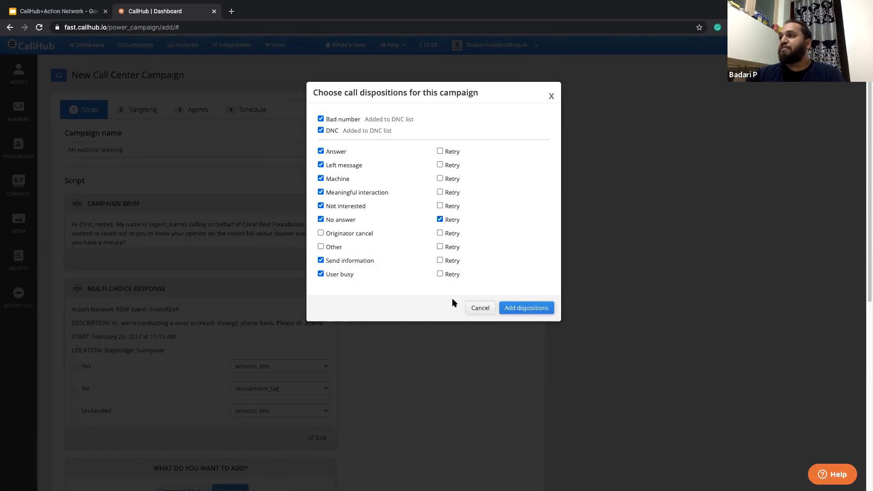
left_click(440, 274)
left_click(440, 179)
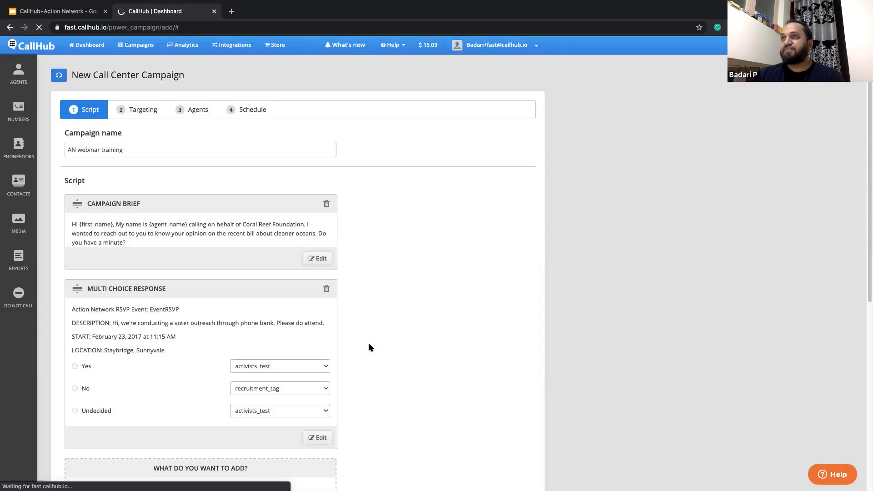
- Set the disposition retry settings to a maximum of 3 retries with 500 minutes between retries
scroll(369, 343, "down", 5)
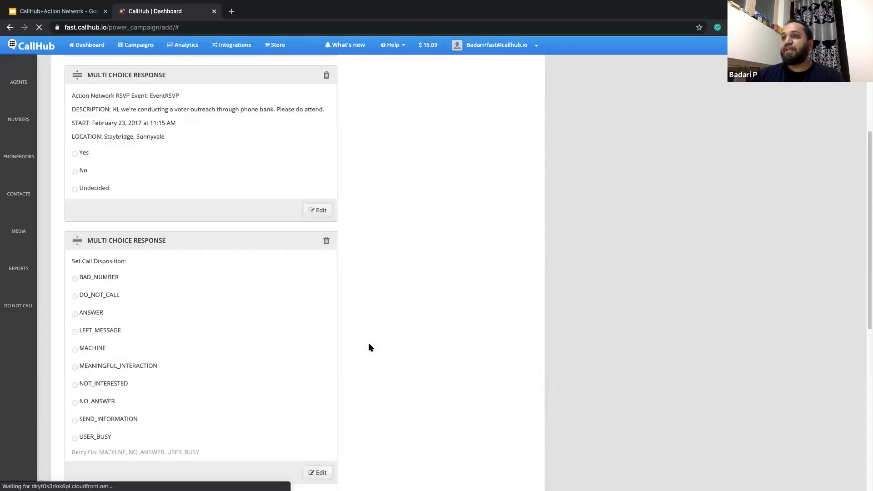
scroll(368, 346, "down", 3)
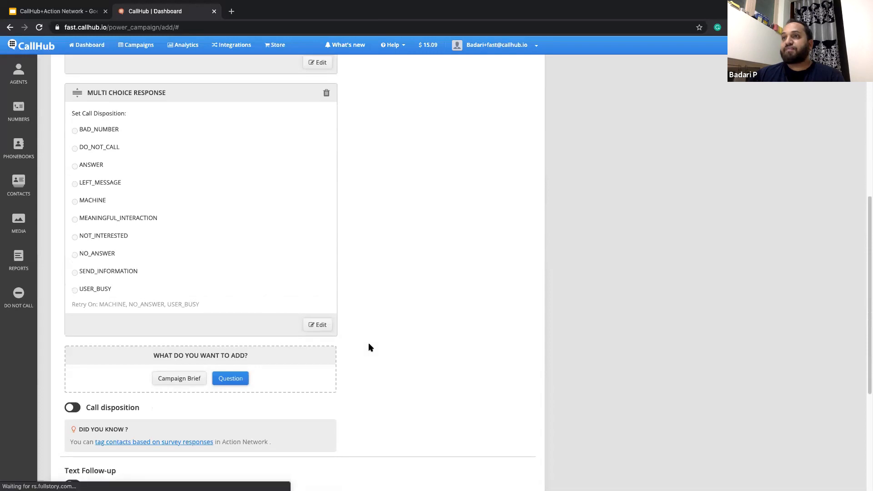
scroll(368, 325, "down", 4)
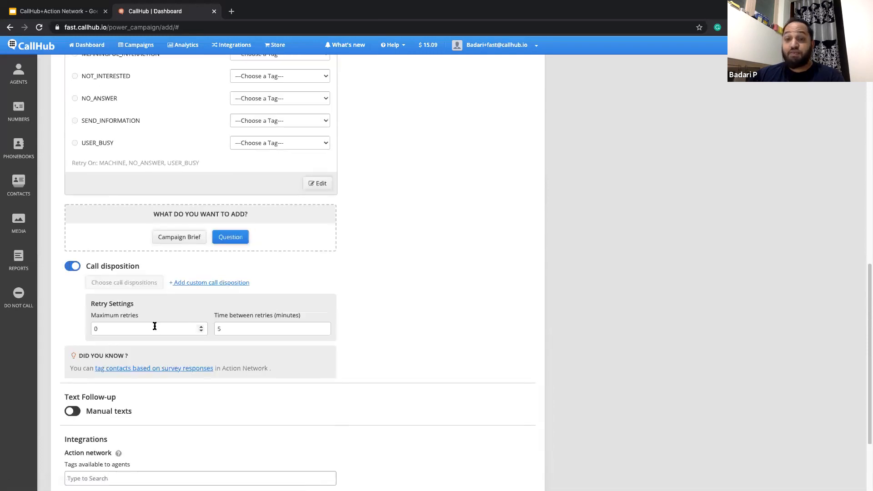
left_click(201, 329)
left_click(201, 326)
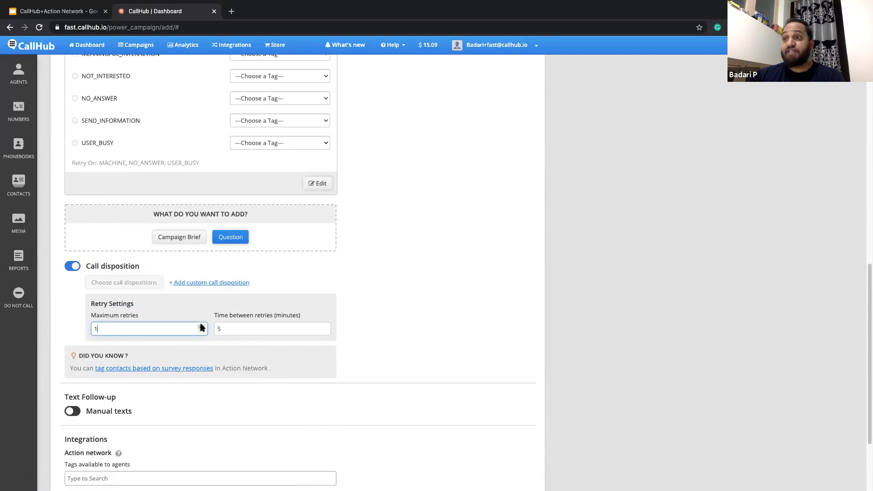
left_click(202, 326)
left_click(273, 328)
type("00")
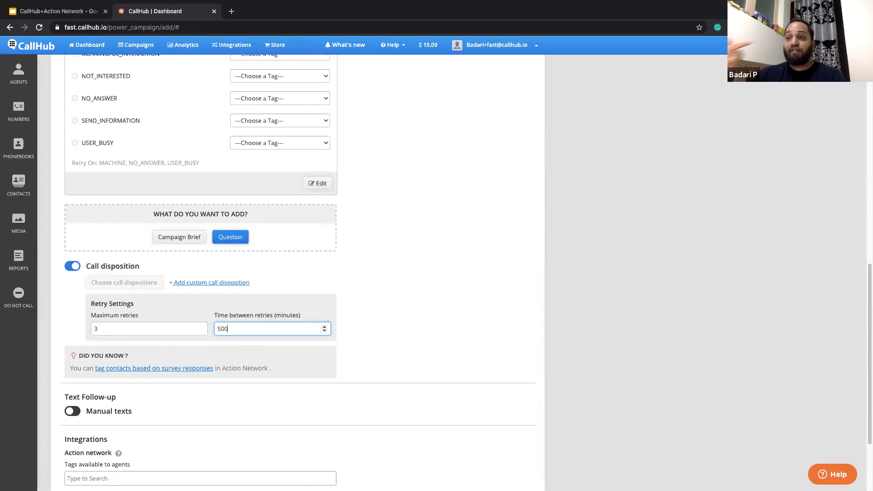
left_click(399, 306)
scroll(396, 306, "down", 2)
left_click(67, 324)
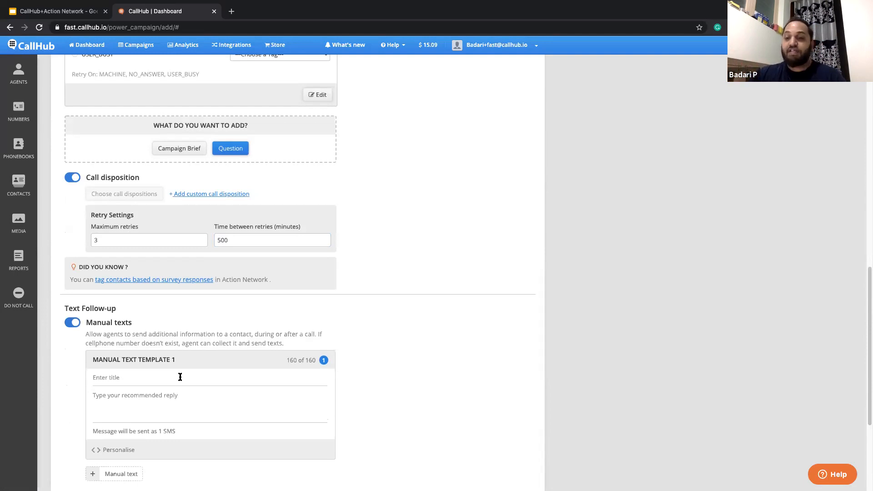
left_click(180, 377)
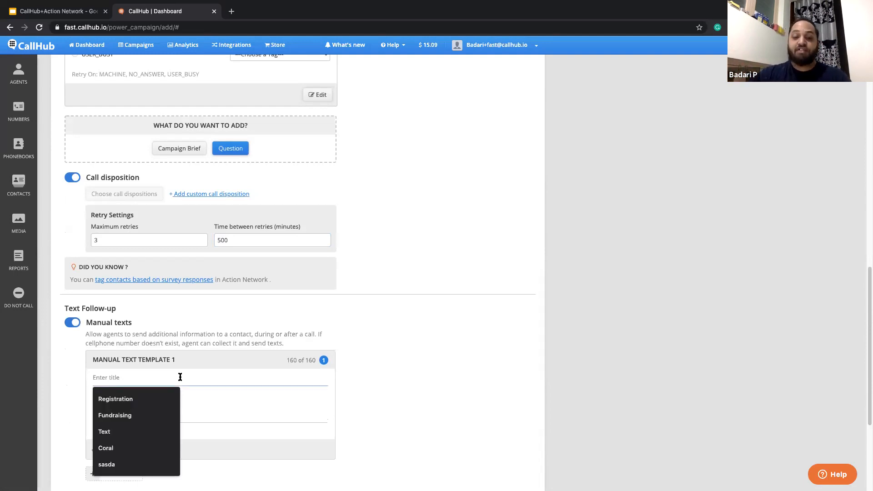
type("Support")
left_click(319, 409)
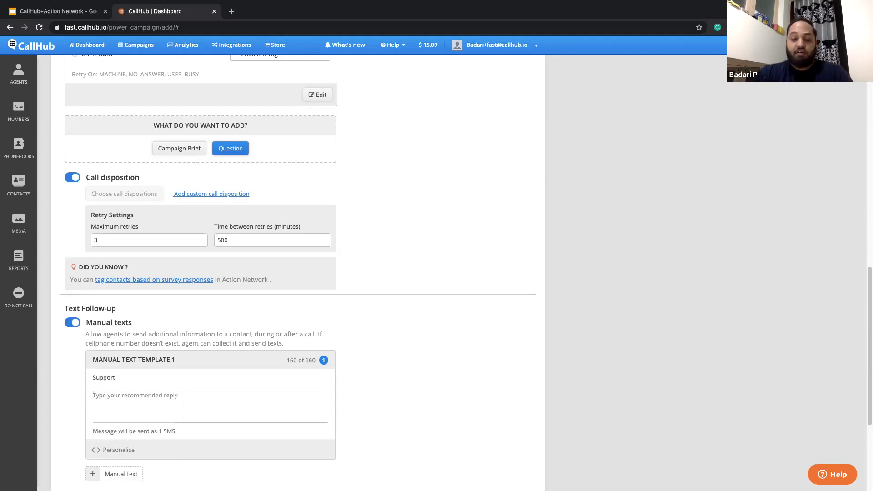
type("You c")
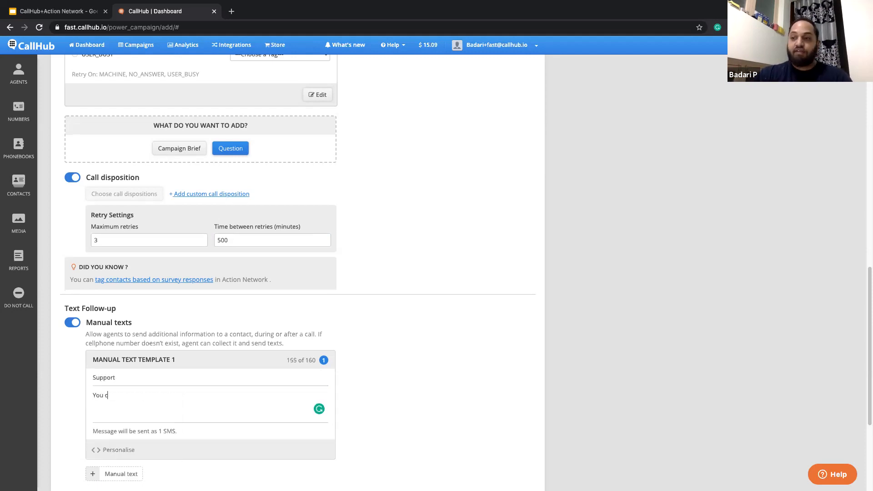
type("an support us from here - ")
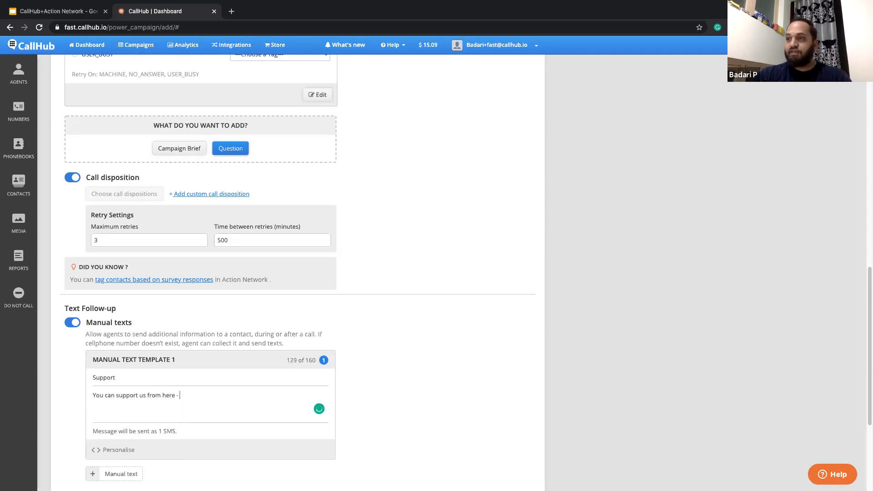
type("www.google.com")
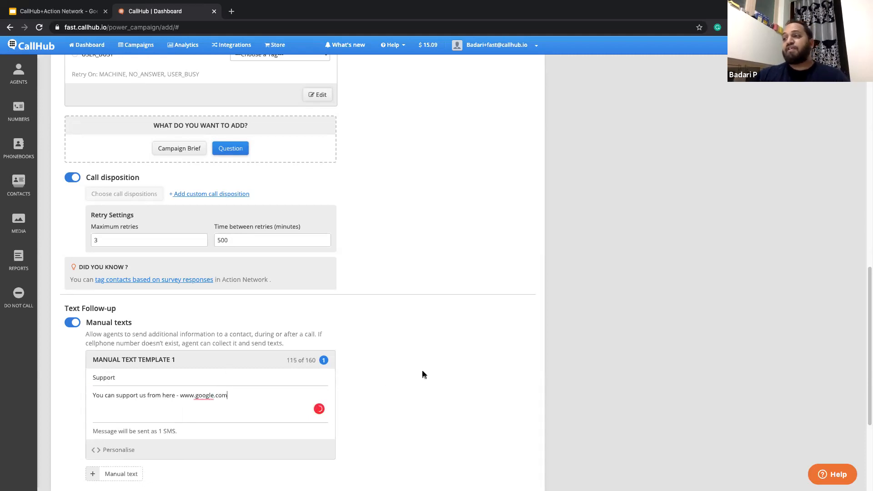
- Finish the script stage and select Demo Phonebook as the campaign's phonebook in the targeting stage
scroll(421, 371, "down", 1)
scroll(421, 372, "down", 4)
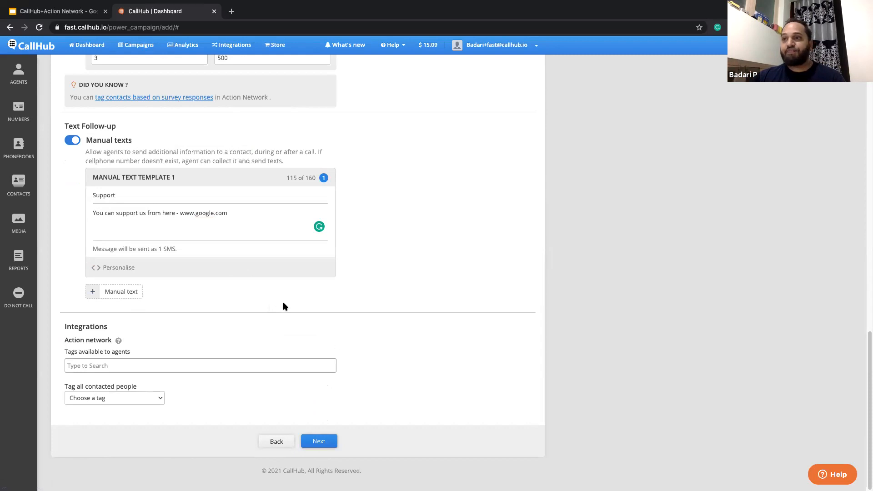
left_click(320, 440)
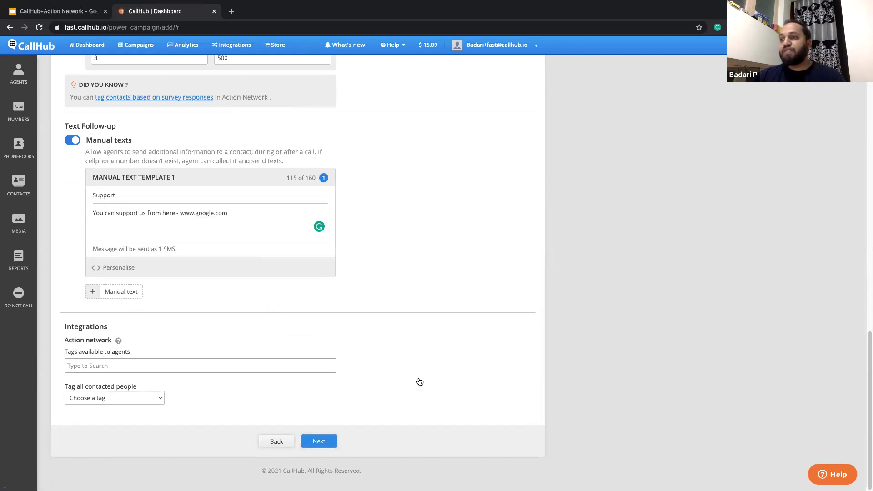
scroll(351, 291, "up", 10)
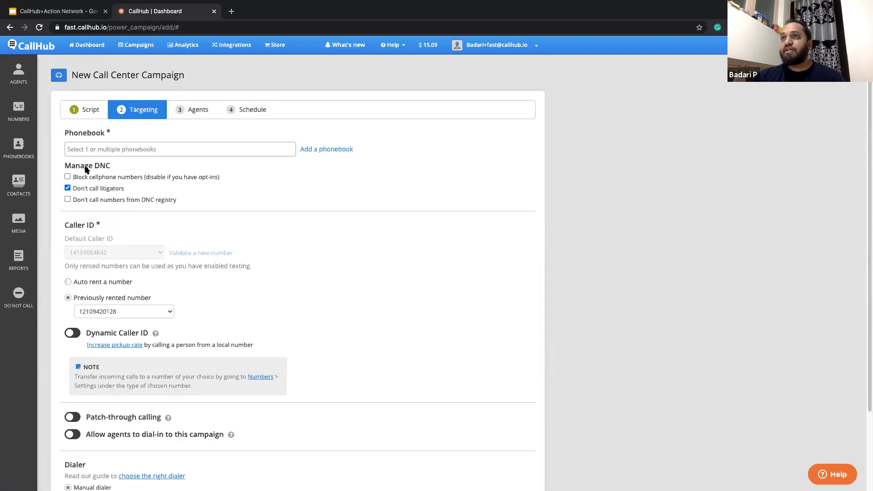
left_click(106, 150)
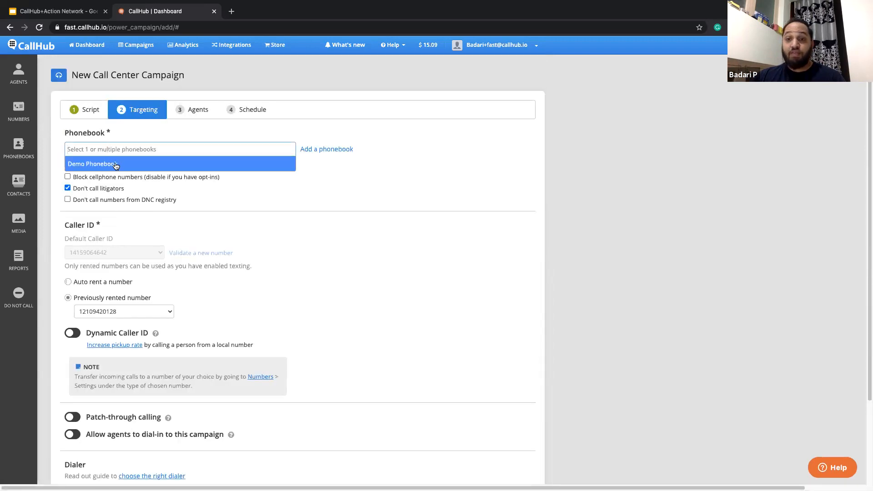
left_click(115, 164)
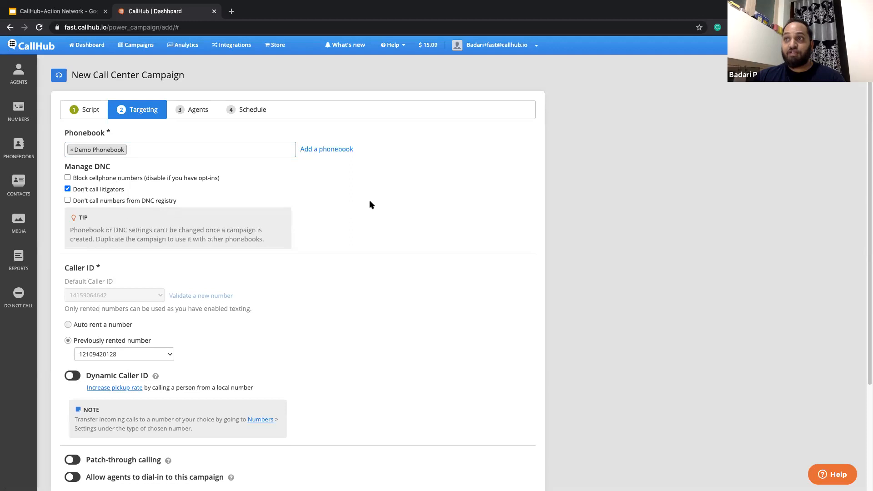
- Try the auto-rent number option and Dynamic Caller ID, reverting both to keep the previously rented caller ID
scroll(303, 232, "down", 5)
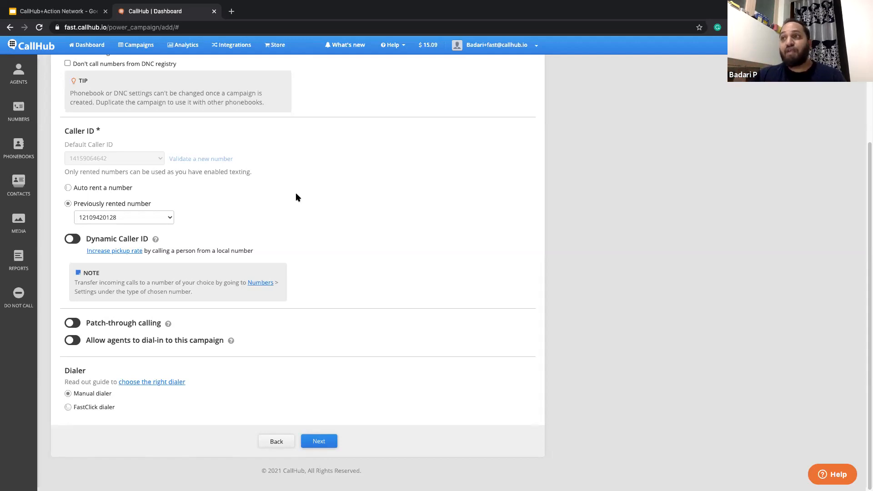
left_click(127, 219)
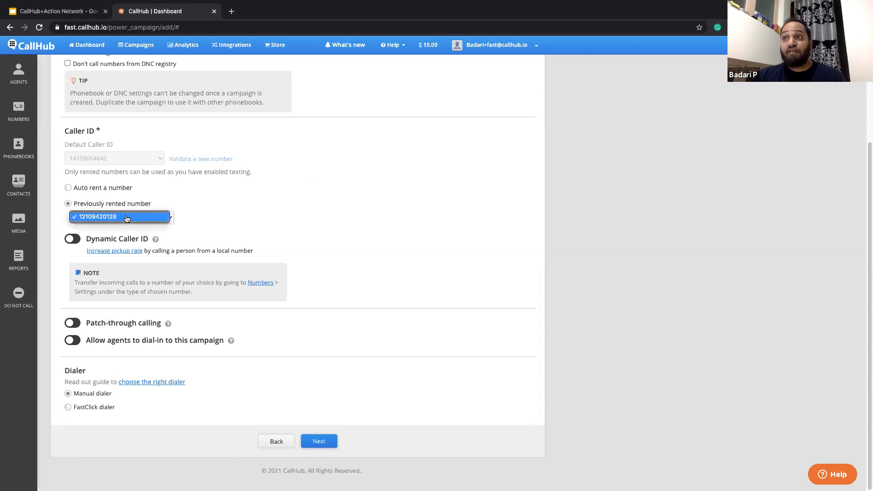
left_click(293, 200)
left_click(67, 187)
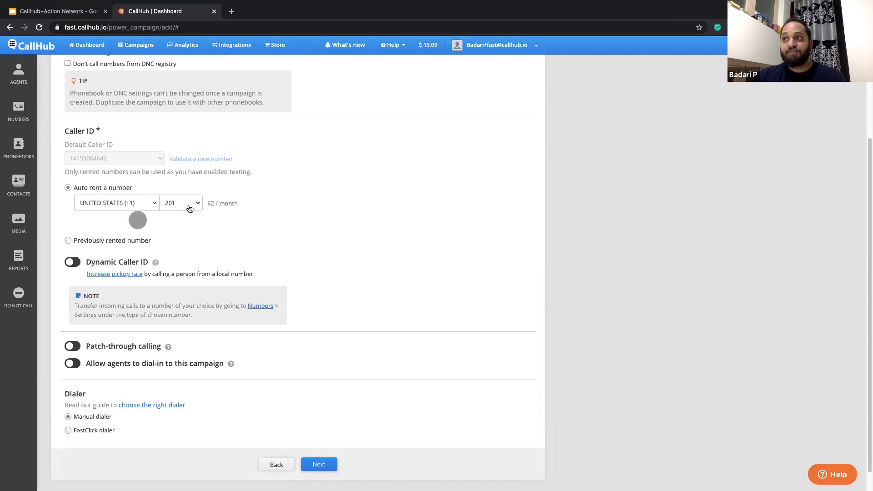
left_click(68, 235)
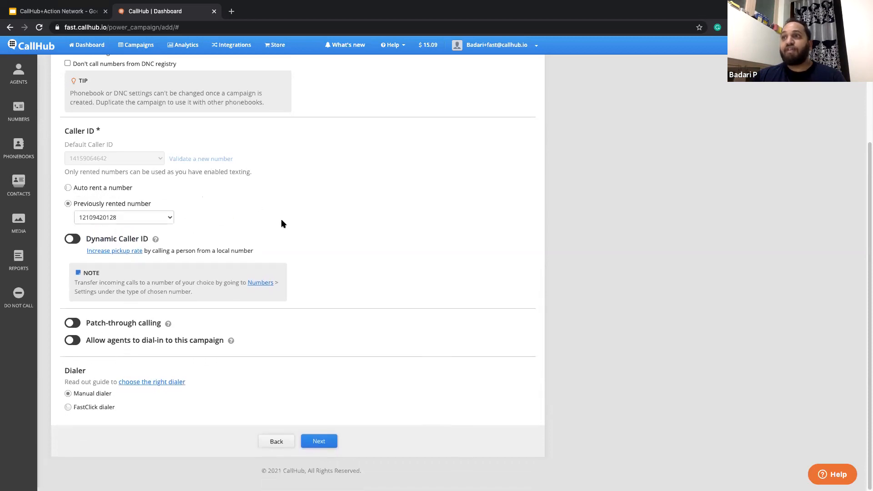
left_click(73, 239)
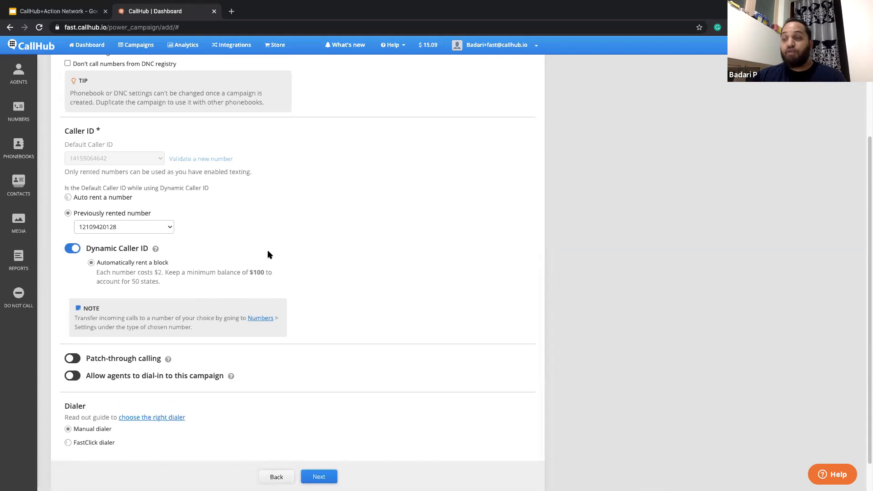
left_click(73, 249)
- Enable patch-through calling and select the FastClick dialer for the campaign
left_click(75, 328)
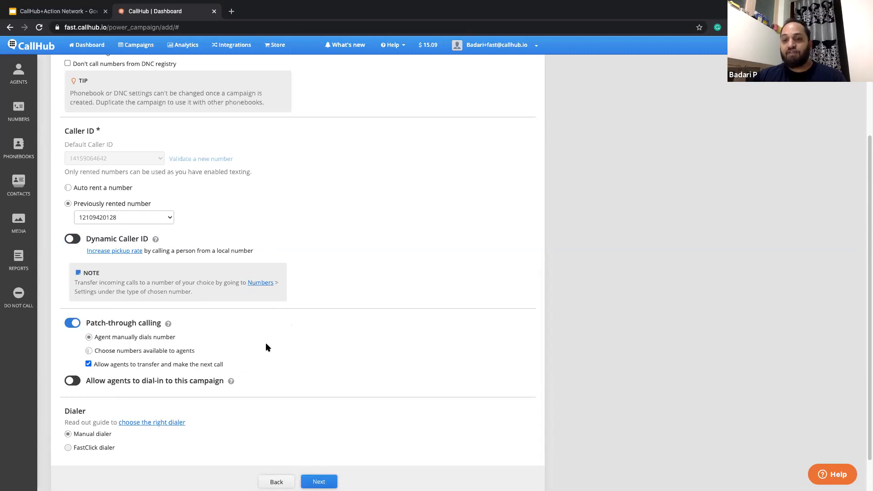
scroll(255, 396, "down", 2)
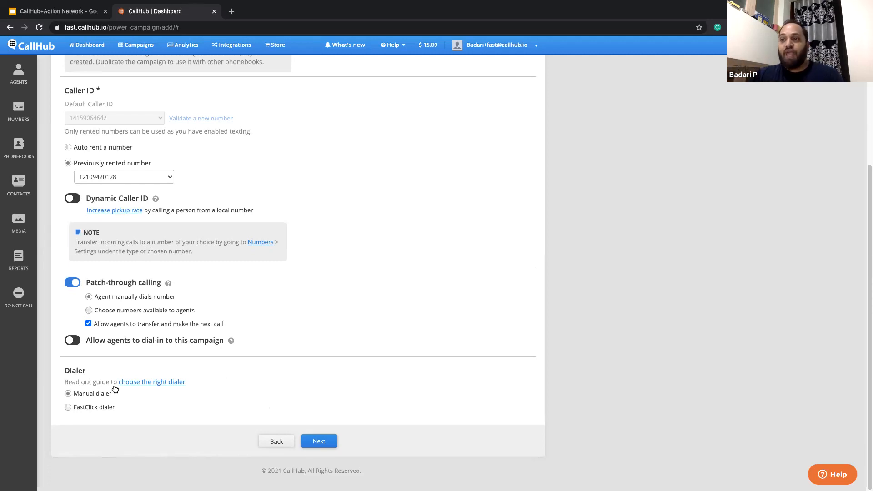
left_click(68, 407)
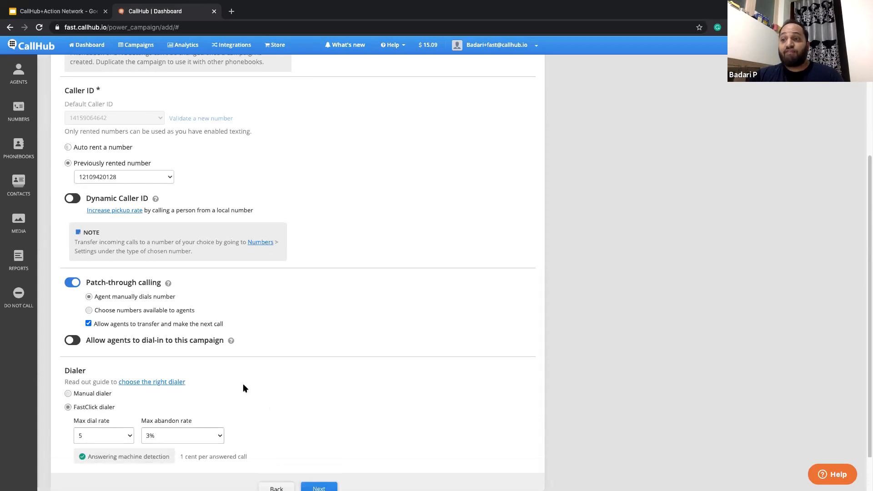
scroll(209, 391, "down", 1)
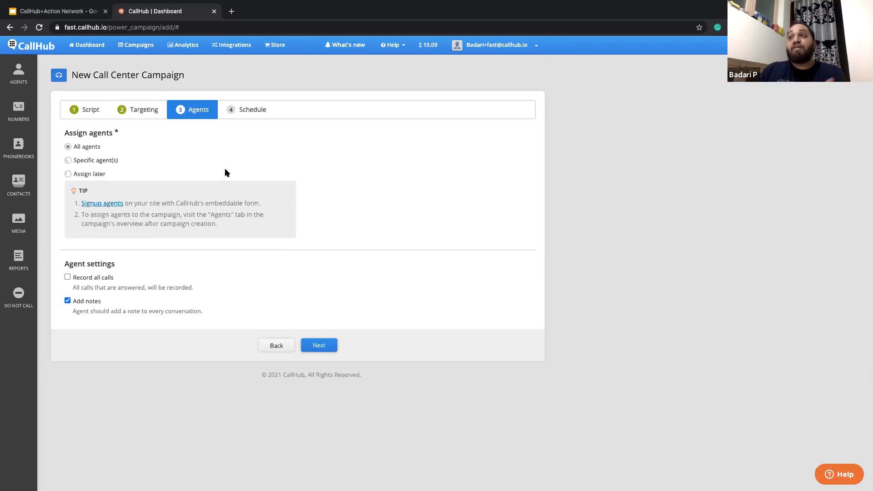
- Try assigning the campaign to specific agents and revert the assignment to all agents
left_click(68, 160)
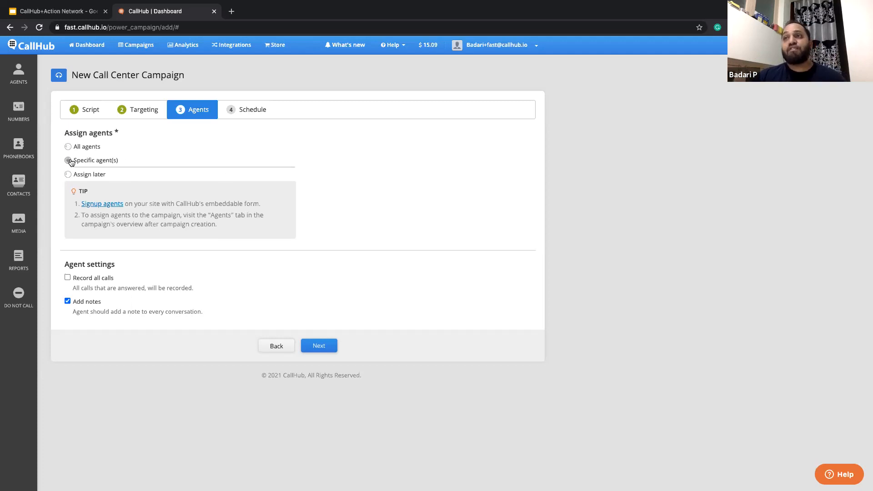
left_click(181, 172)
left_click(200, 151)
left_click(68, 147)
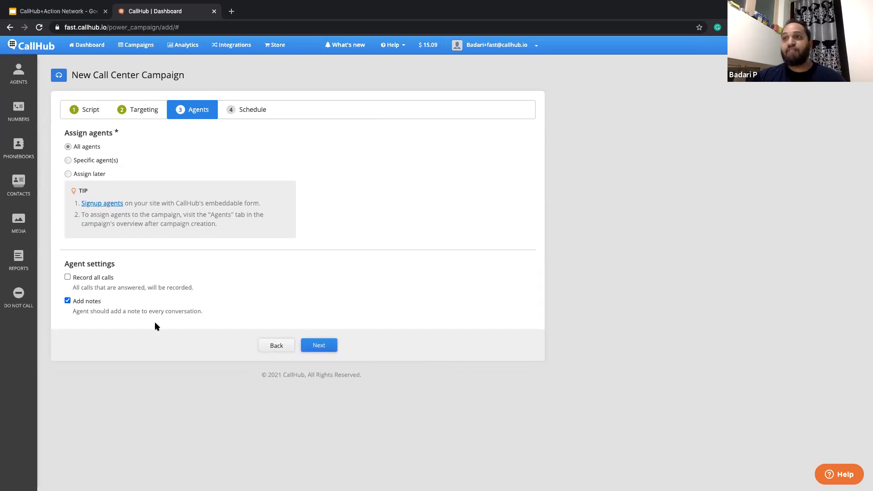
- Enable recording of all calls in the agent settings and continue to the campaign's schedule stage
left_click(67, 278)
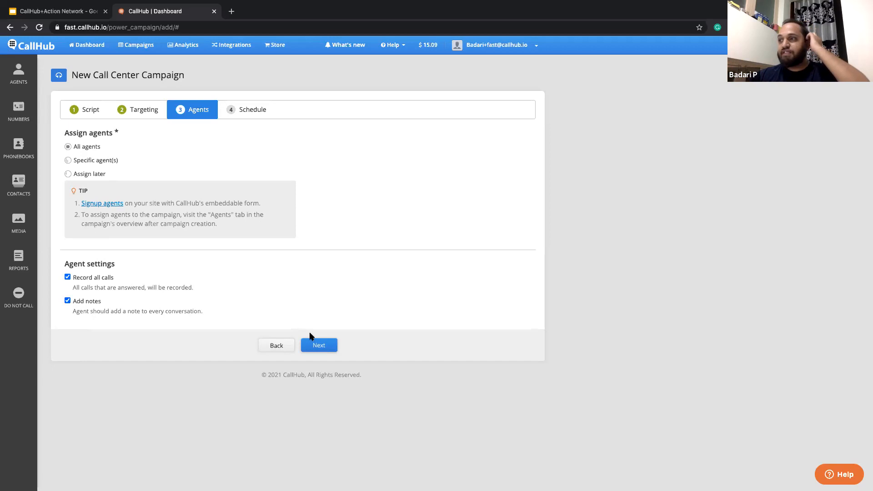
left_click(319, 346)
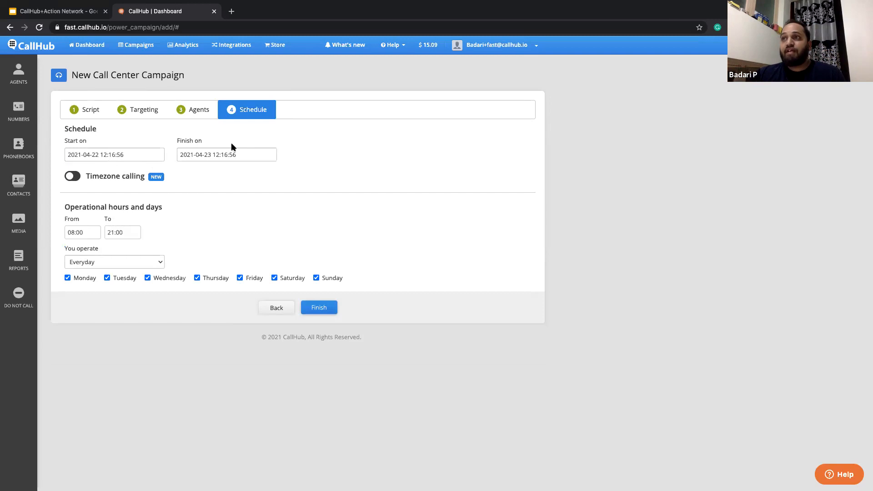
- Exclude Saturday and Sunday from the campaign's operating days
double_click(235, 194)
left_click(237, 201)
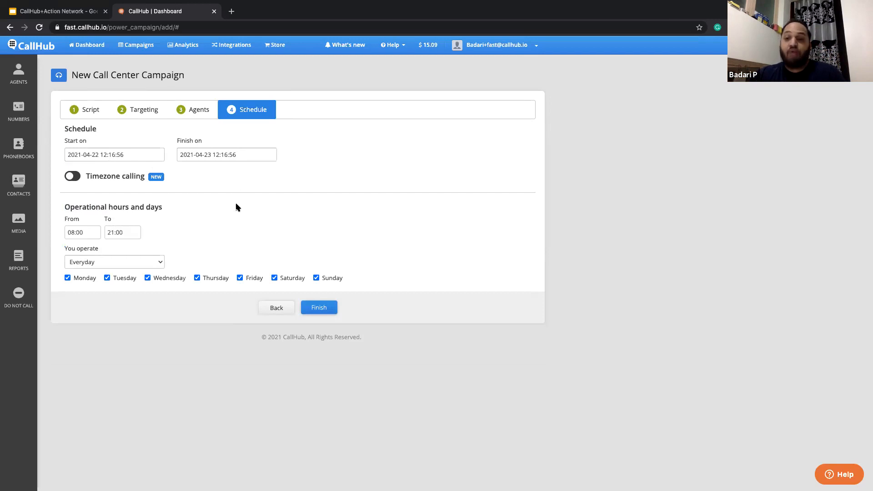
left_click(274, 278)
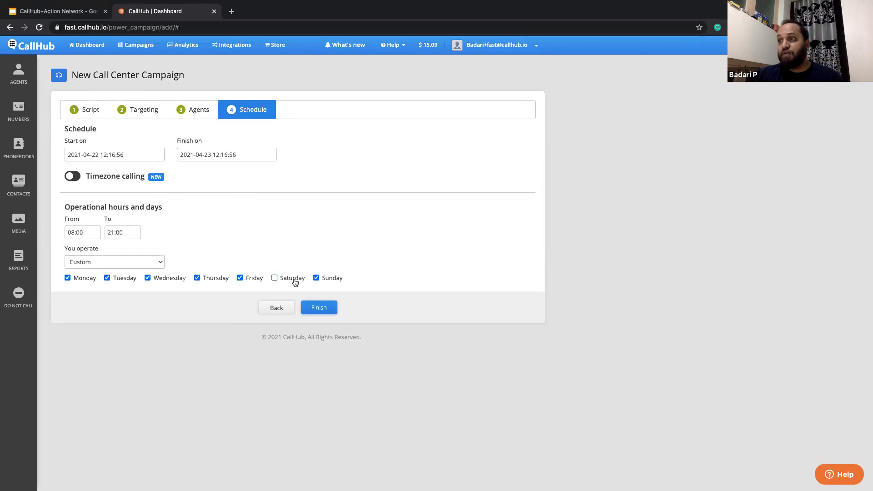
left_click(316, 278)
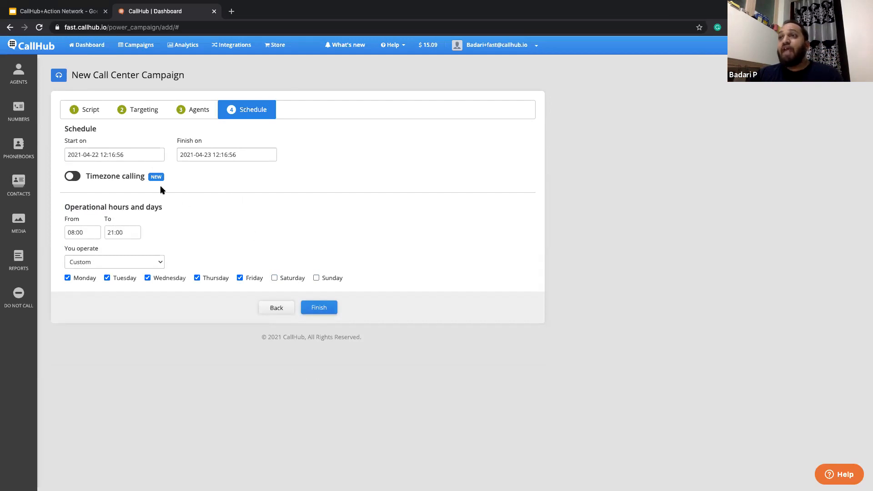
- Enable timezone calling so people are called in their own timezone, and finish creating the campaign
left_click(76, 177)
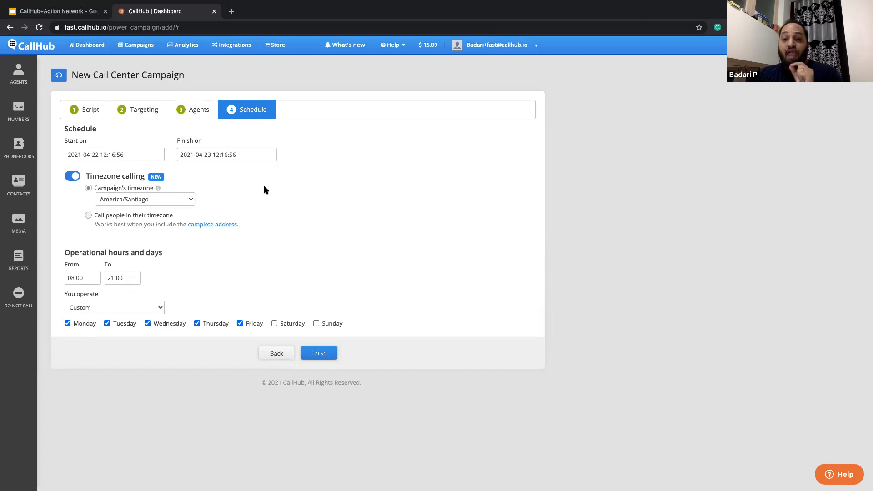
left_click(88, 216)
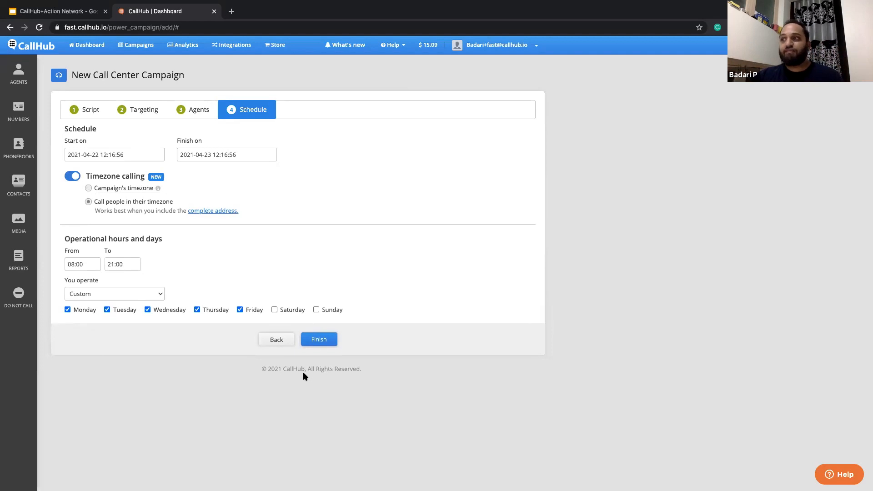
left_click(73, 175)
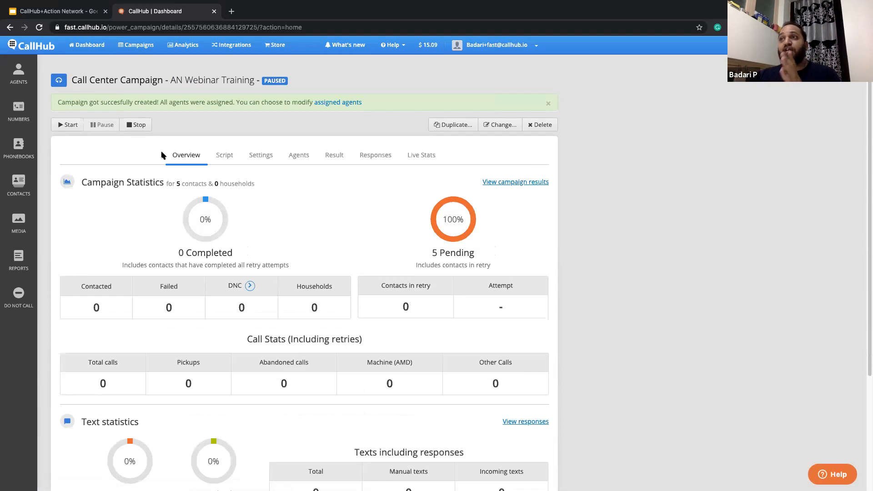
- Review the new campaign's script, general settings and schedule, and start the campaign
left_click(230, 157)
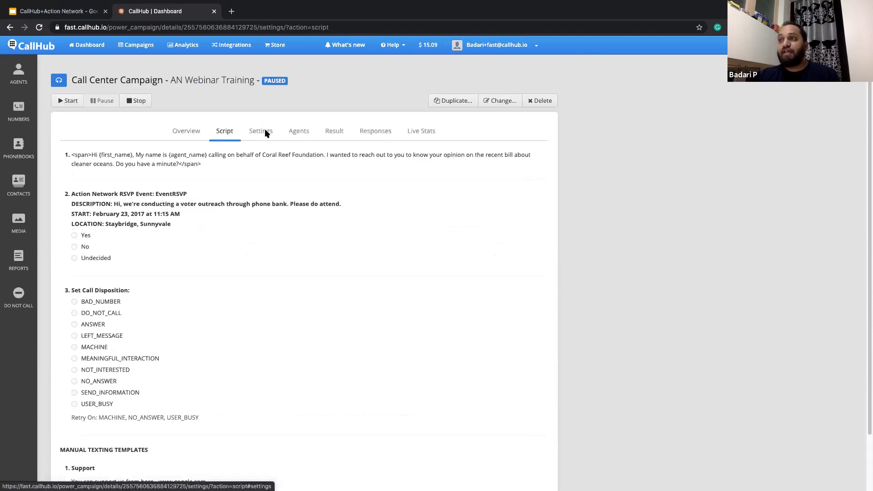
left_click(267, 137)
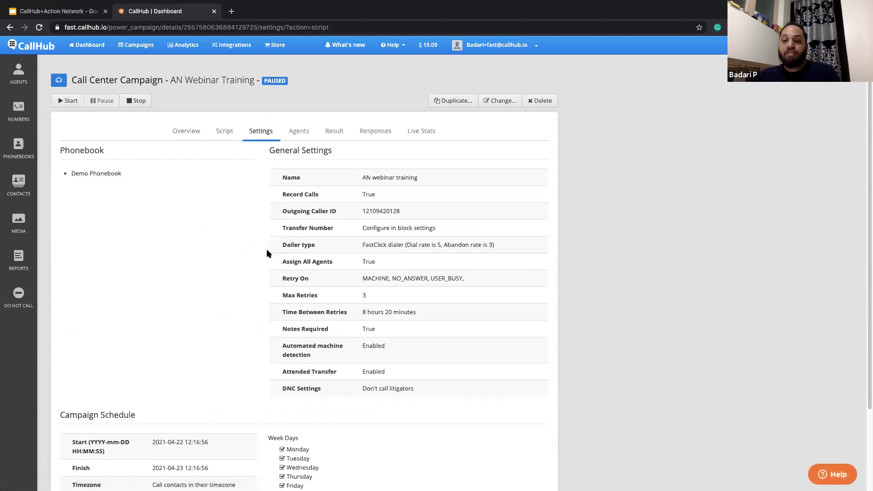
scroll(267, 252, "down", 3)
scroll(266, 249, "up", 3)
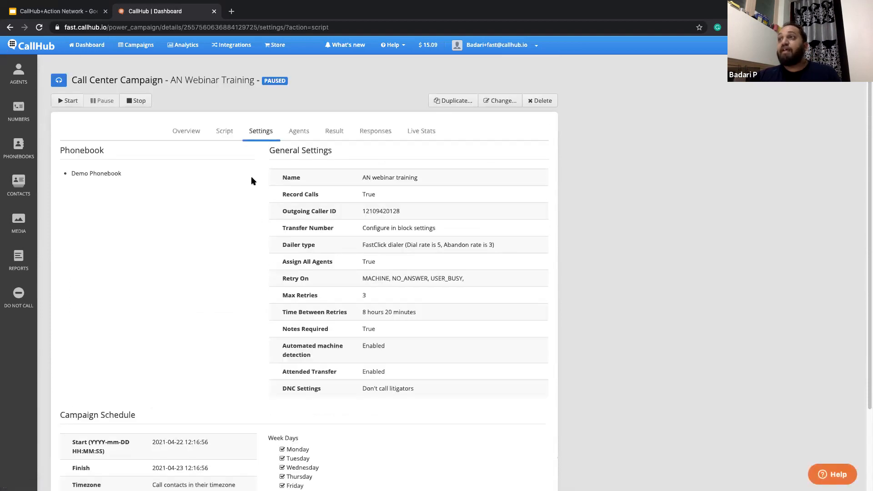
left_click(69, 101)
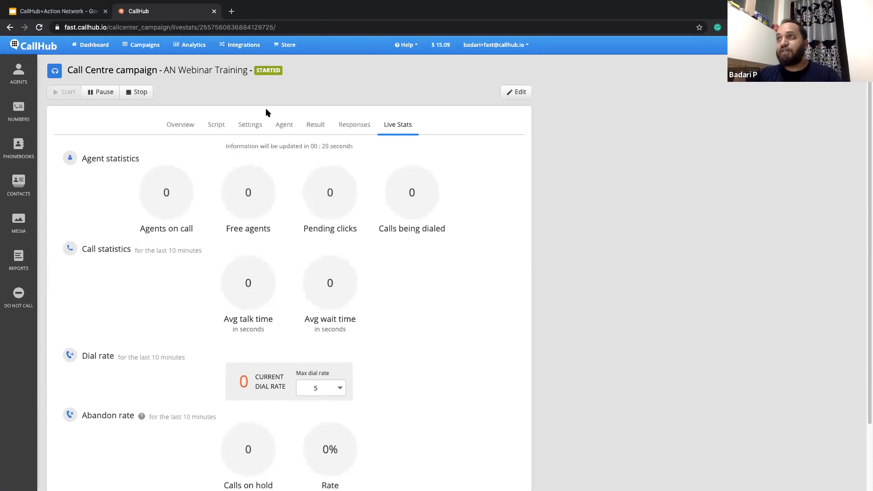
- Switch to the FastClick dialer browser window, reload it and dial all five queued contacts
key("ctrl+Right")
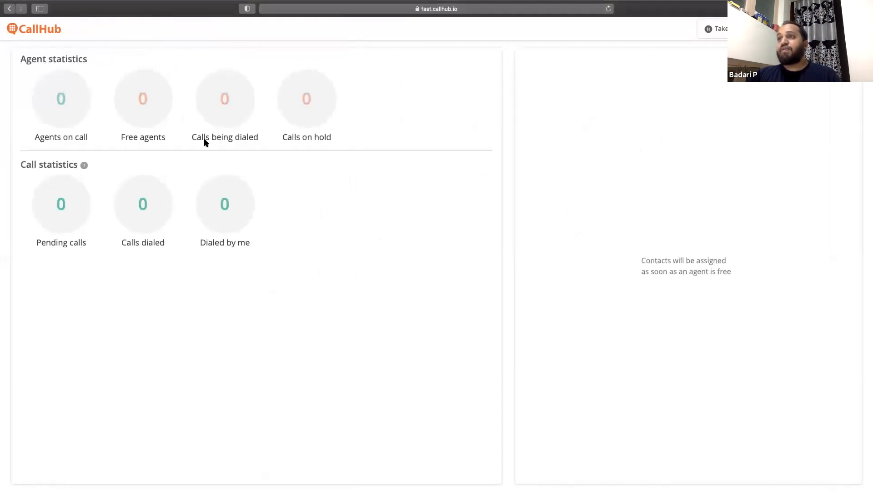
left_click(608, 9)
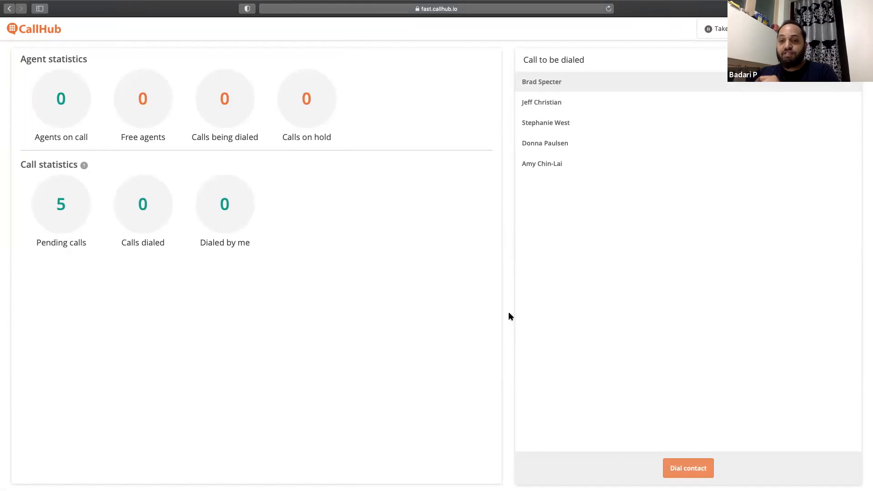
left_click(686, 469)
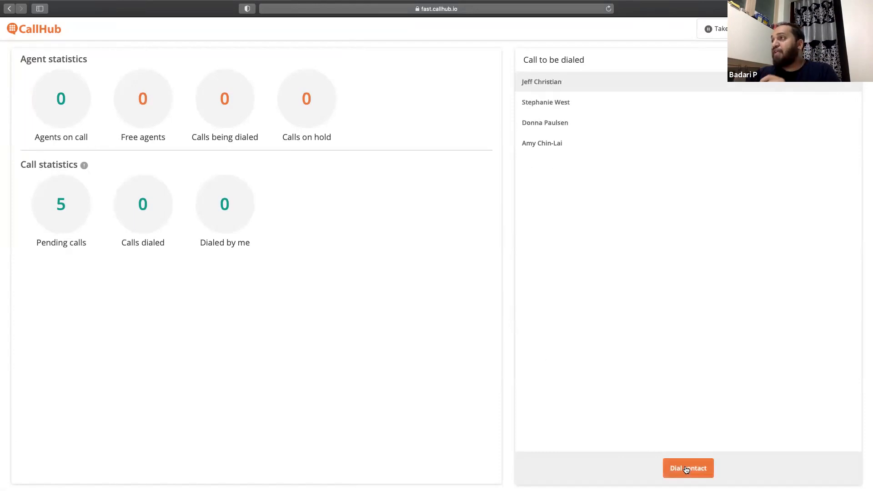
left_click(686, 470)
left_click(686, 469)
left_click(686, 469)
left_click(687, 469)
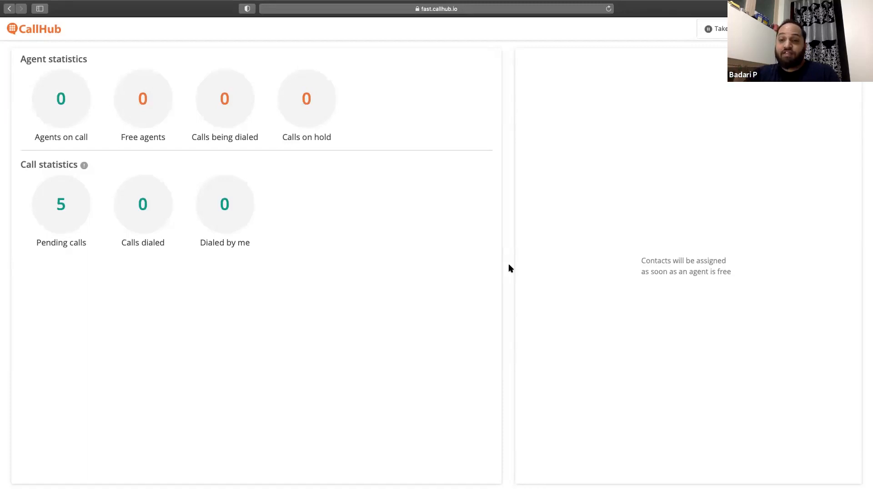
- Switch to the agent console browser window, reload the page despite unsaved data, and join the AN webinar training campaign
key("ctrl+Right")
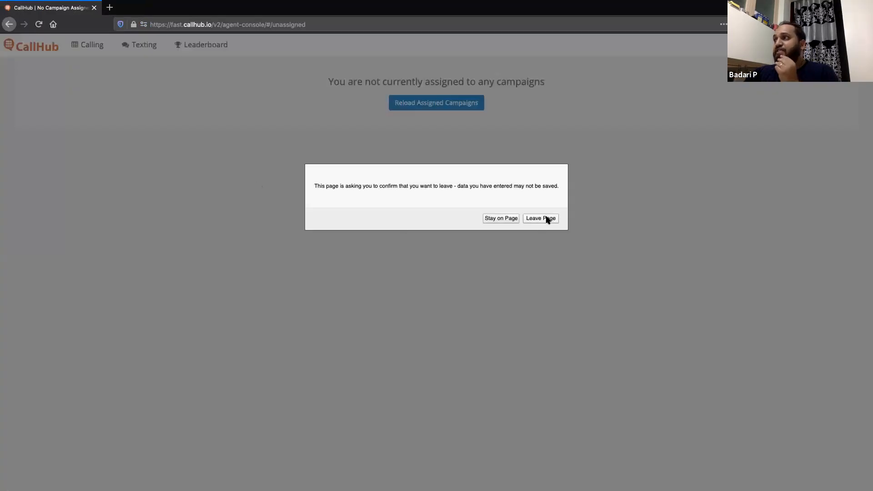
left_click(502, 219)
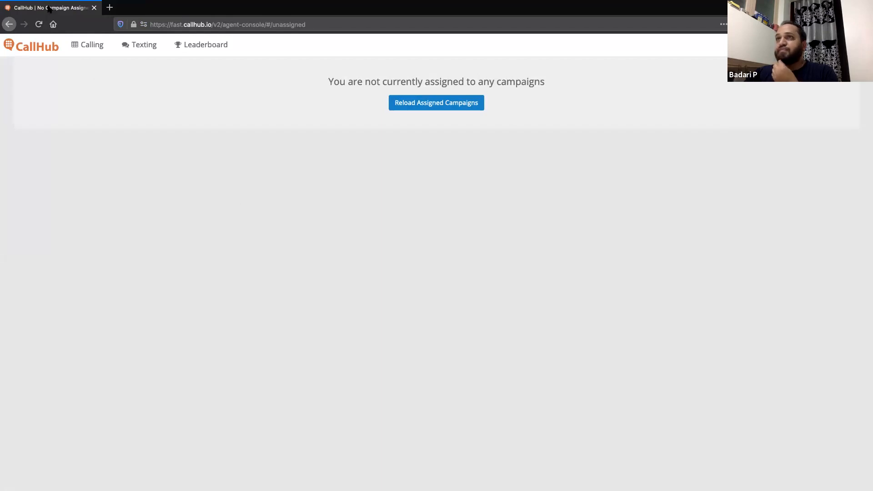
left_click(40, 26)
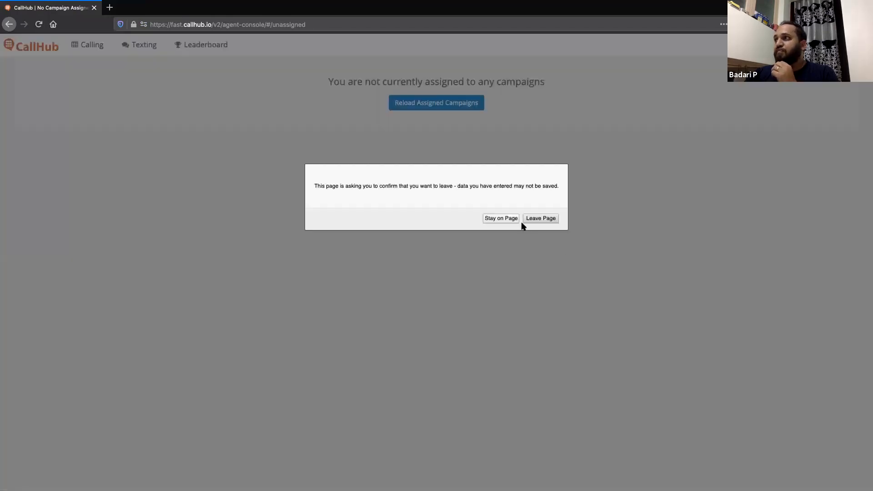
left_click(534, 219)
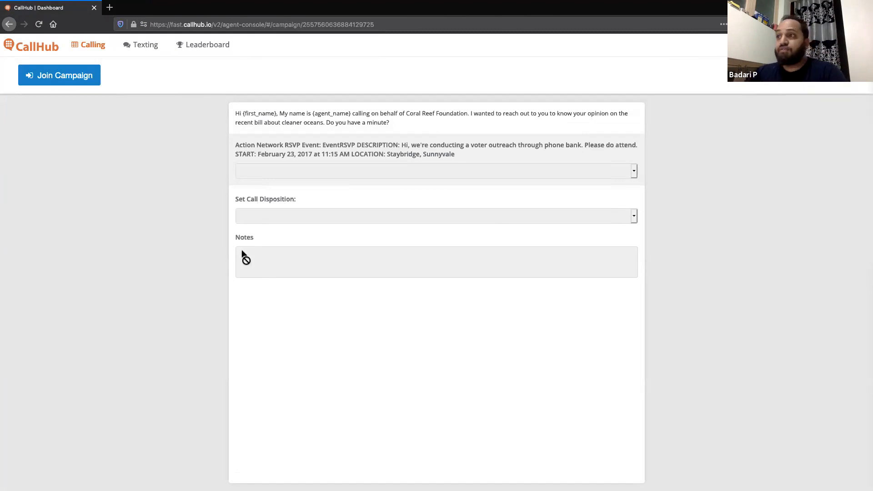
left_click(59, 80)
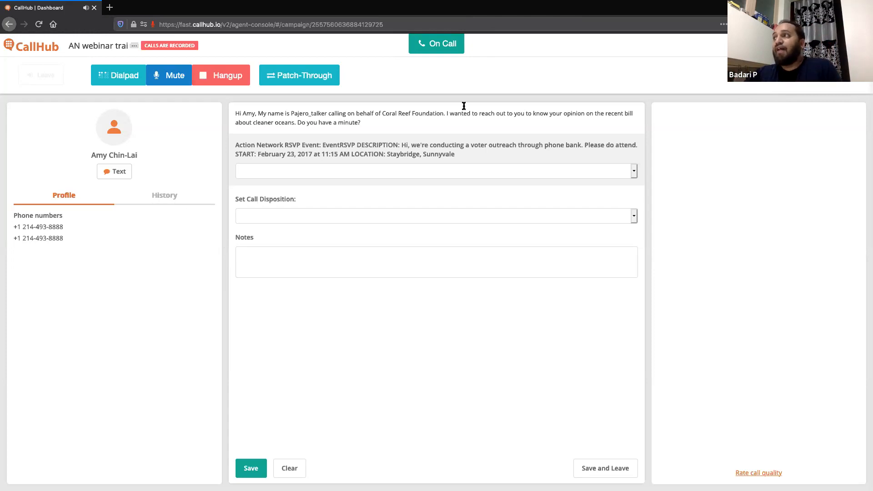
- Answer the Action Network event RSVP with Yes and set the call disposition to MEANINGFUL_INTERACTION
left_click(352, 169)
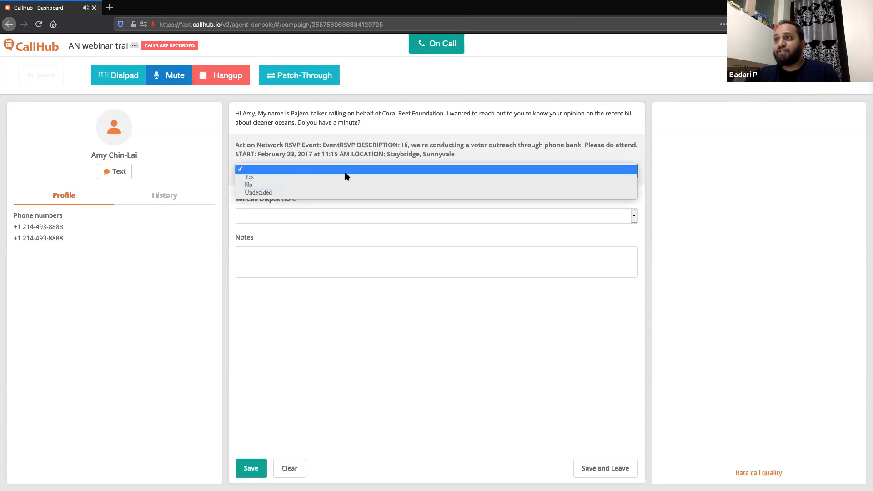
left_click(346, 177)
left_click(341, 216)
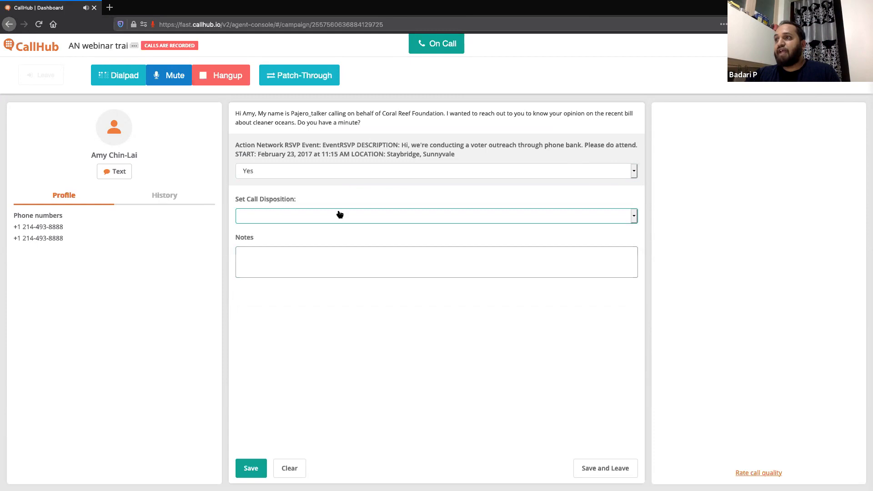
left_click(337, 216)
left_click(325, 261)
- Enter the call notes "Menaingful interaction. YEs to the event" and save the call's responses
left_click(346, 265)
type("Menaingfu")
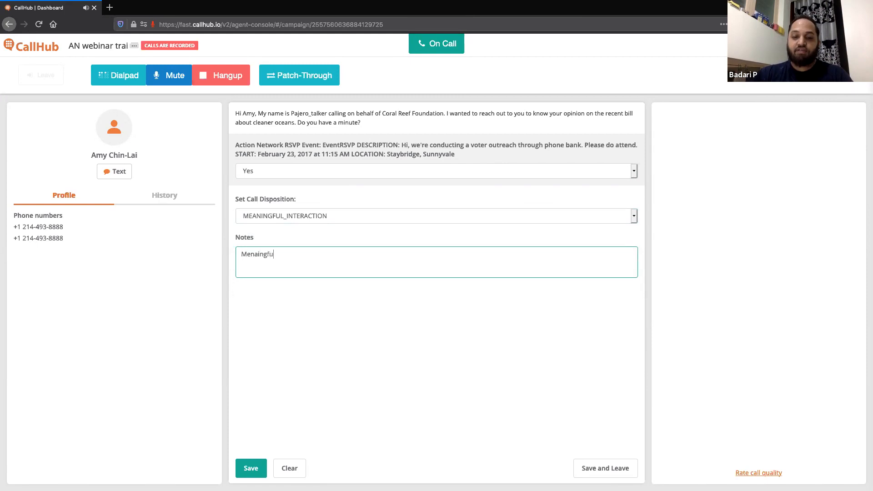
type("l interaction")
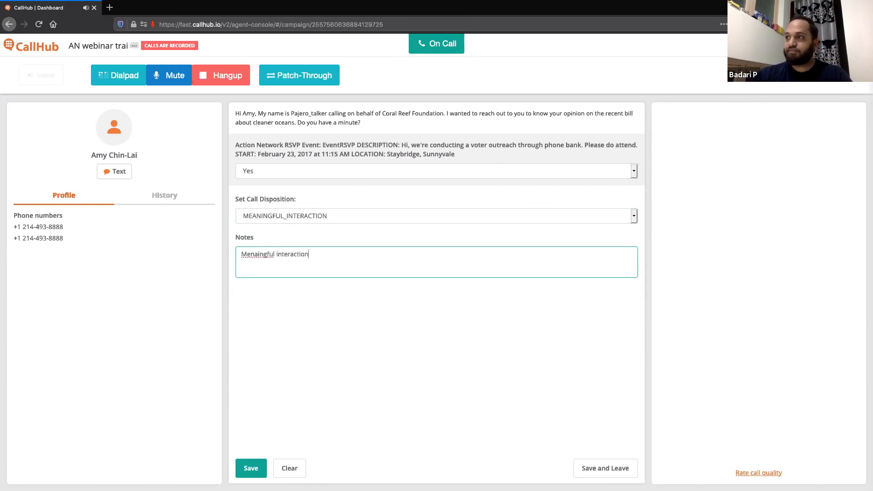
type(". YEs to the event")
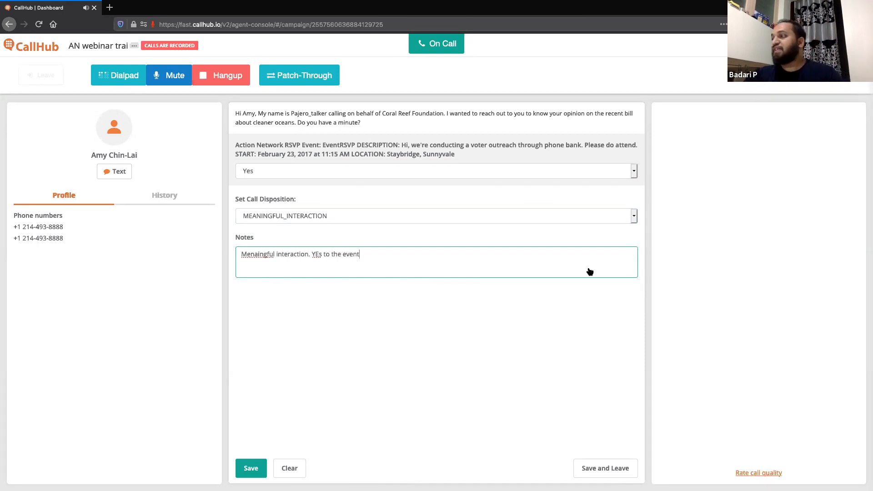
left_click(247, 471)
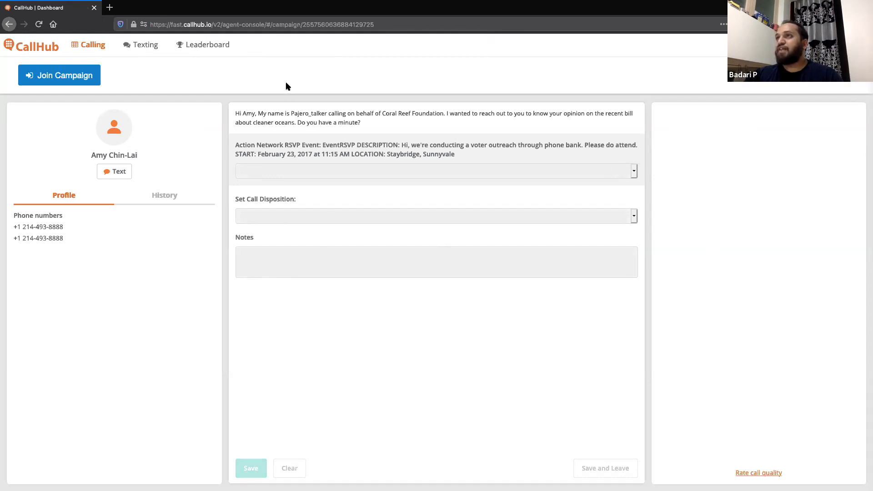
- Return to the campaign manager's browser window and examine the campaign overview's contact, retry, call, text and cost statistics
key("ctrl+Left")
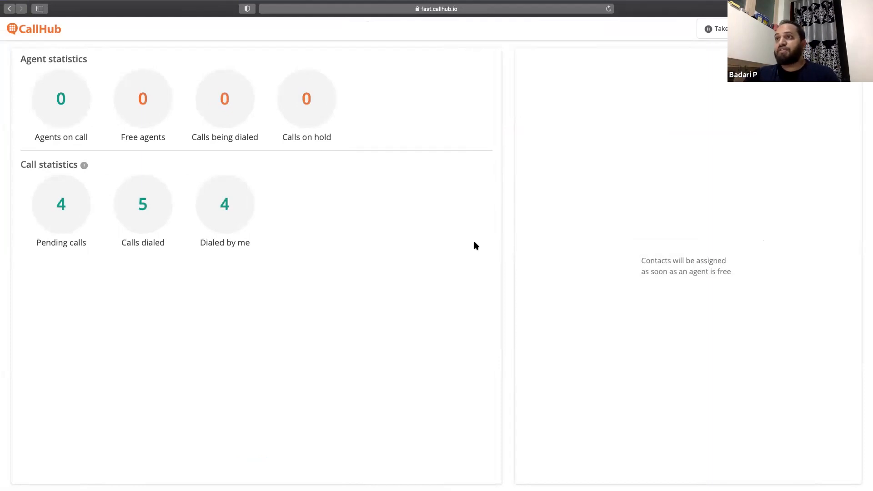
key("ctrl+Left")
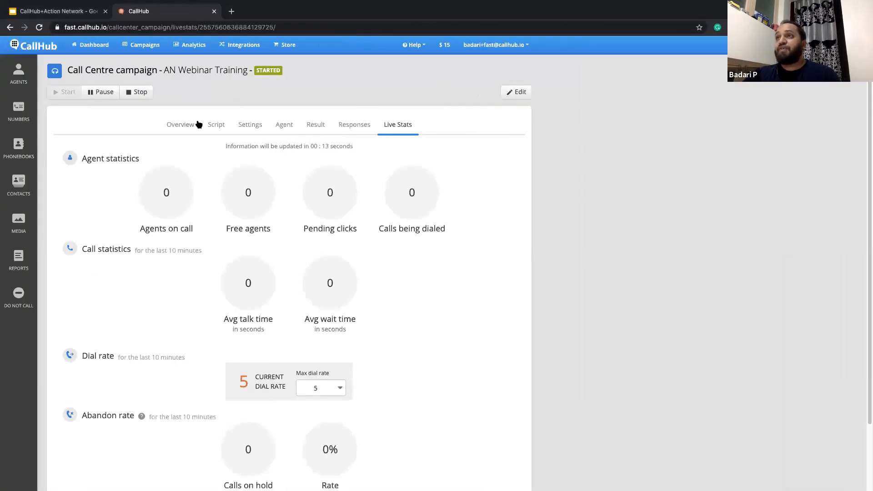
left_click(189, 126)
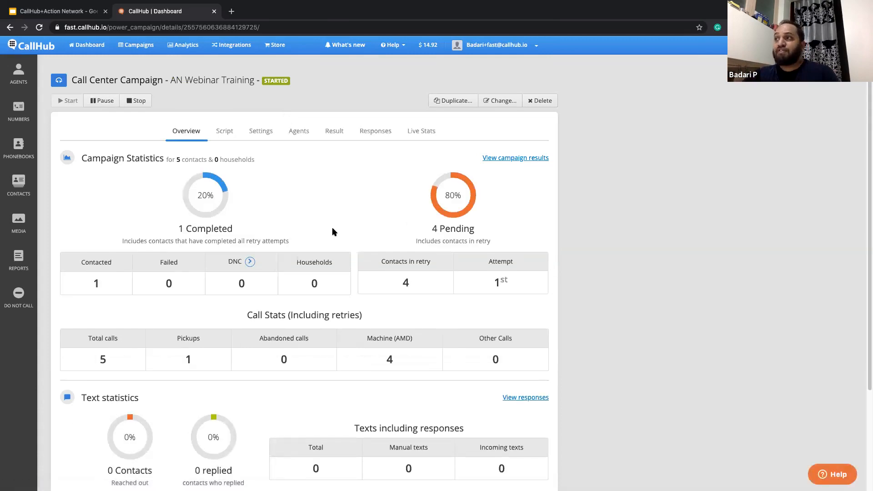
double_click(95, 282)
double_click(411, 283)
left_click(354, 229)
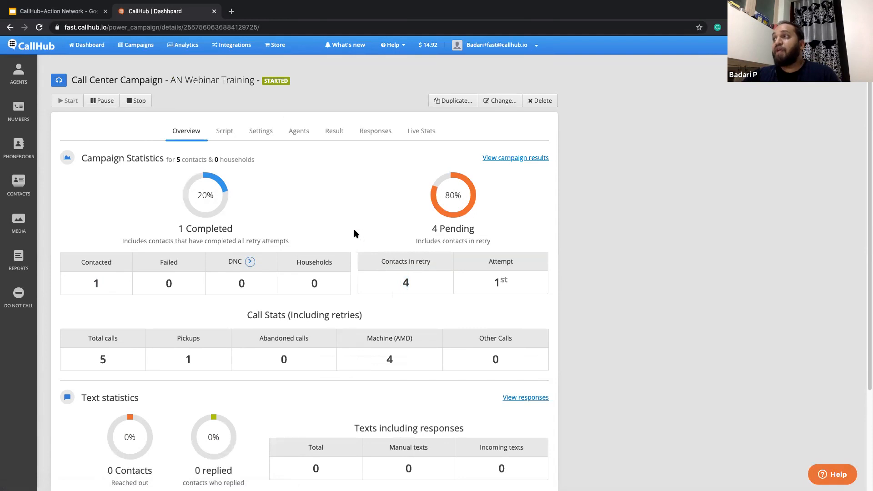
left_click_drag(514, 280, 480, 285)
left_click(352, 234)
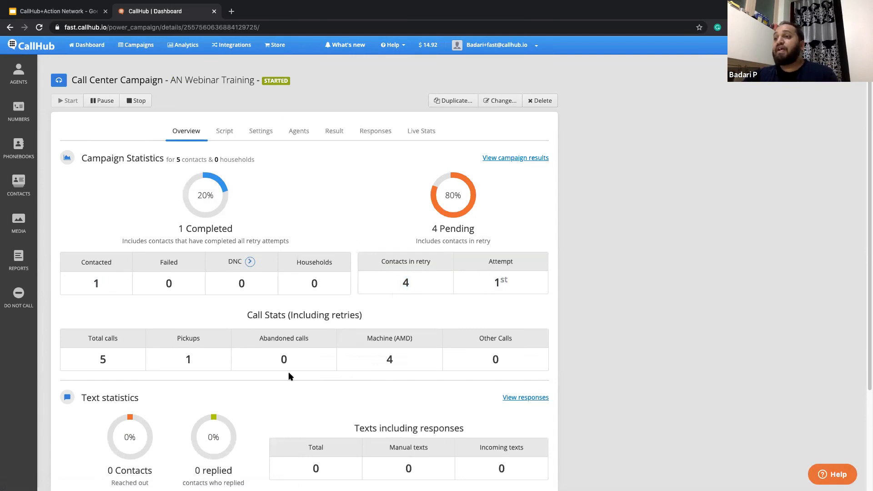
scroll(287, 369, "down", 2)
scroll(282, 363, "down", 1)
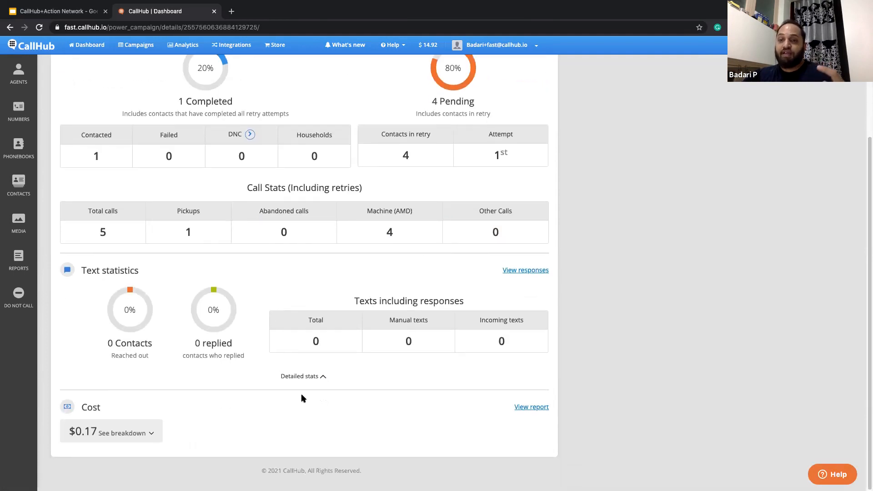
scroll(298, 393, "up", 3)
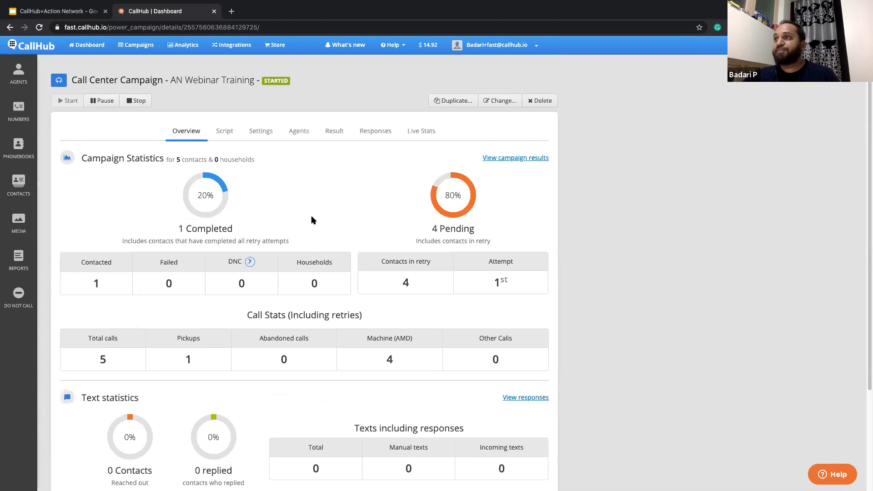